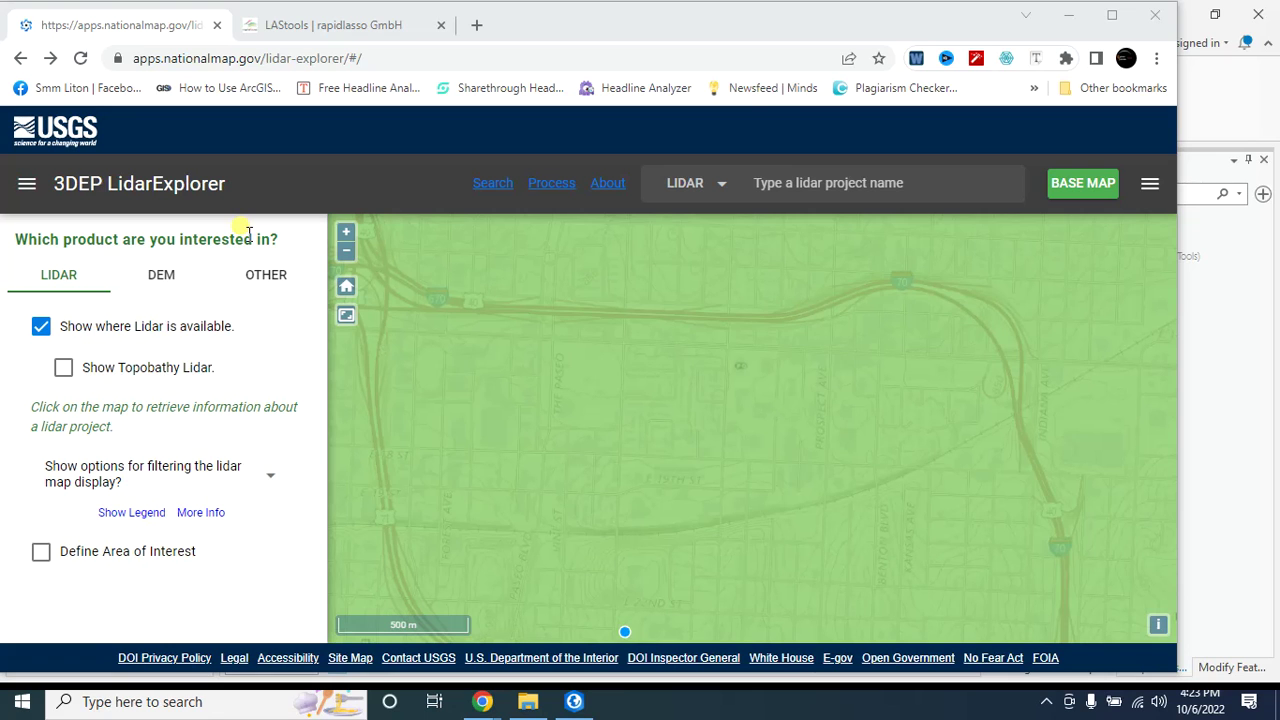
Hide the lidar availability shading, zoom out over Kansas City, then show the shading again.
{"action": "left_click", "coordinate": [40, 326]}
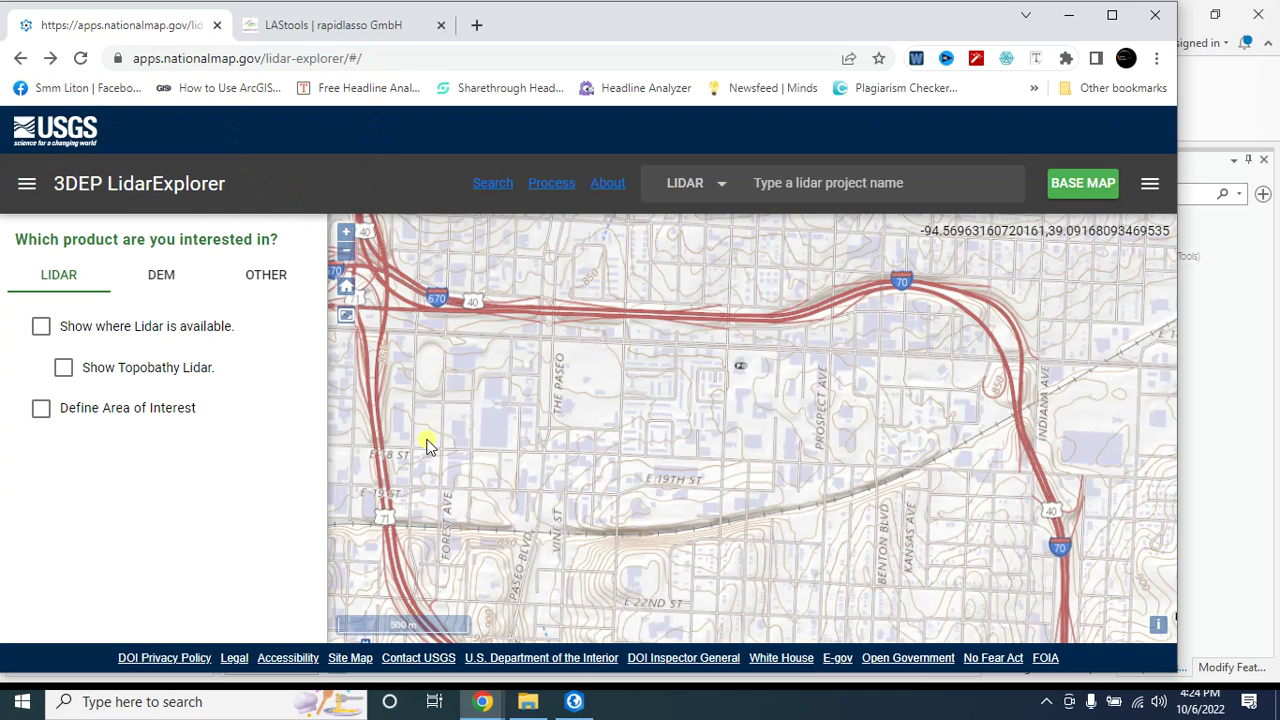
{"action": "scroll", "coordinate": [470, 415], "scroll_direction": "down", "scroll_amount": 1}
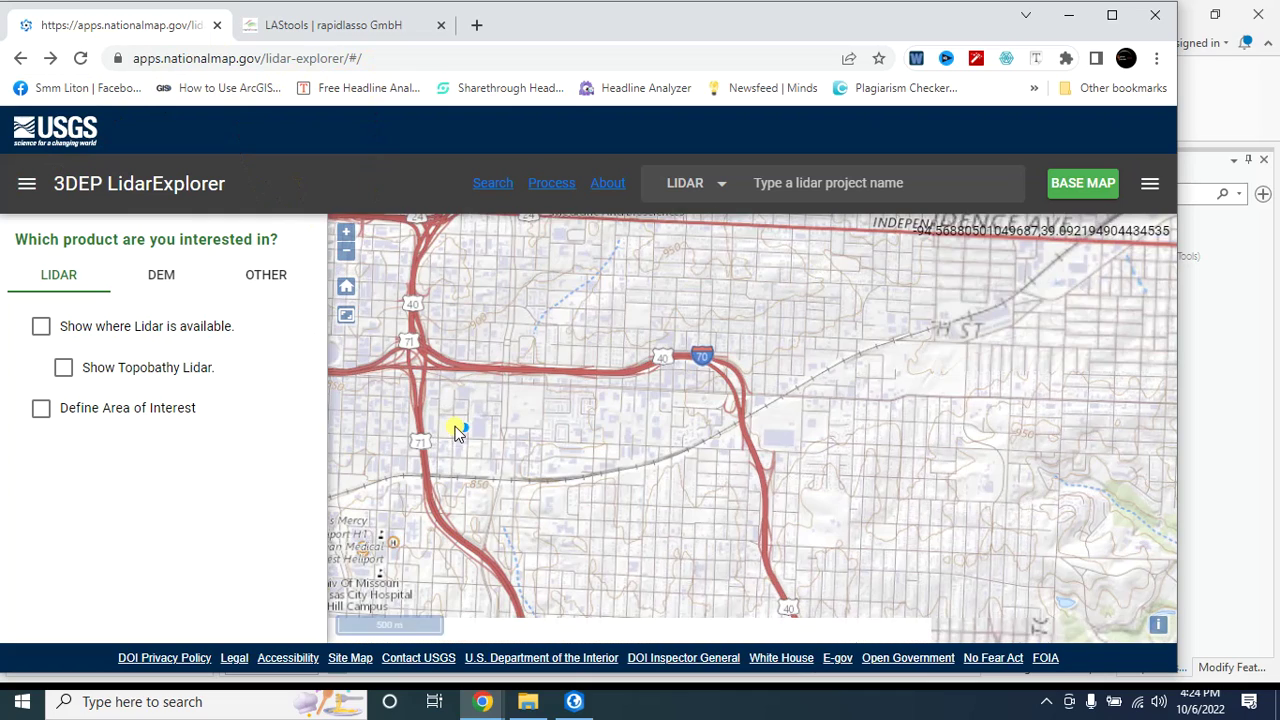
{"action": "scroll", "coordinate": [759, 418], "scroll_direction": "down", "scroll_amount": 1}
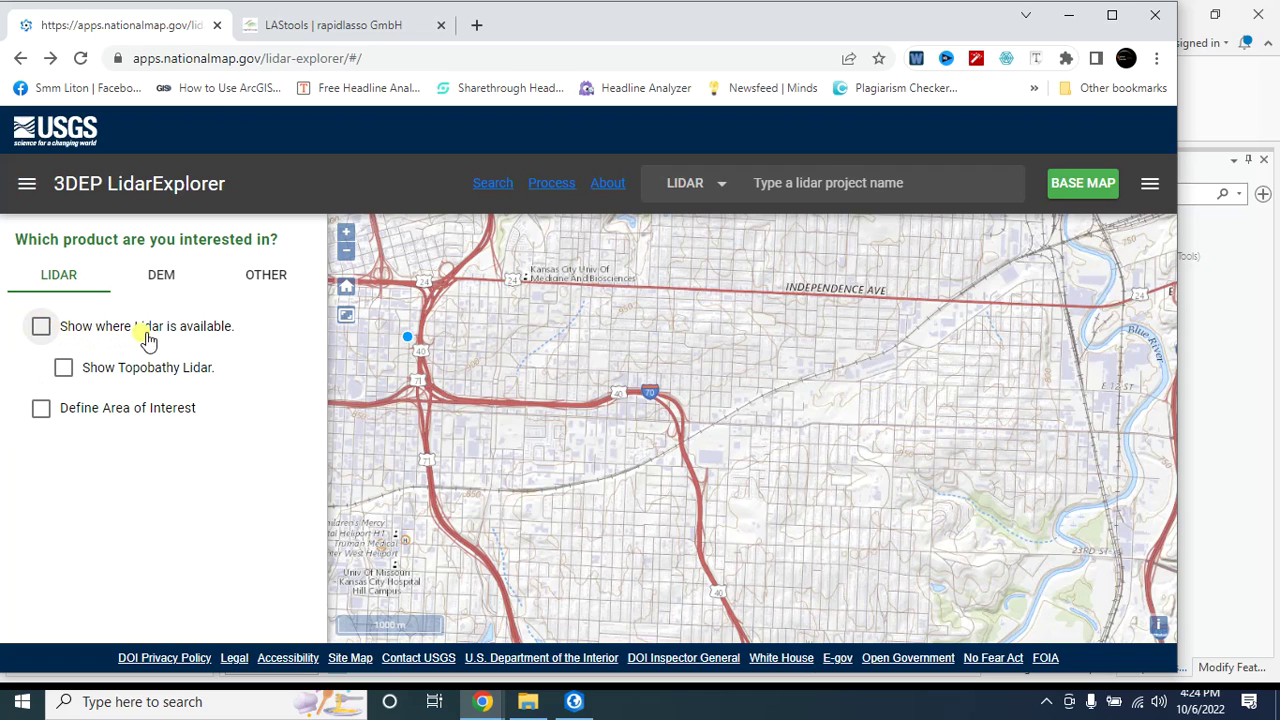
{"action": "left_click", "coordinate": [41, 330]}
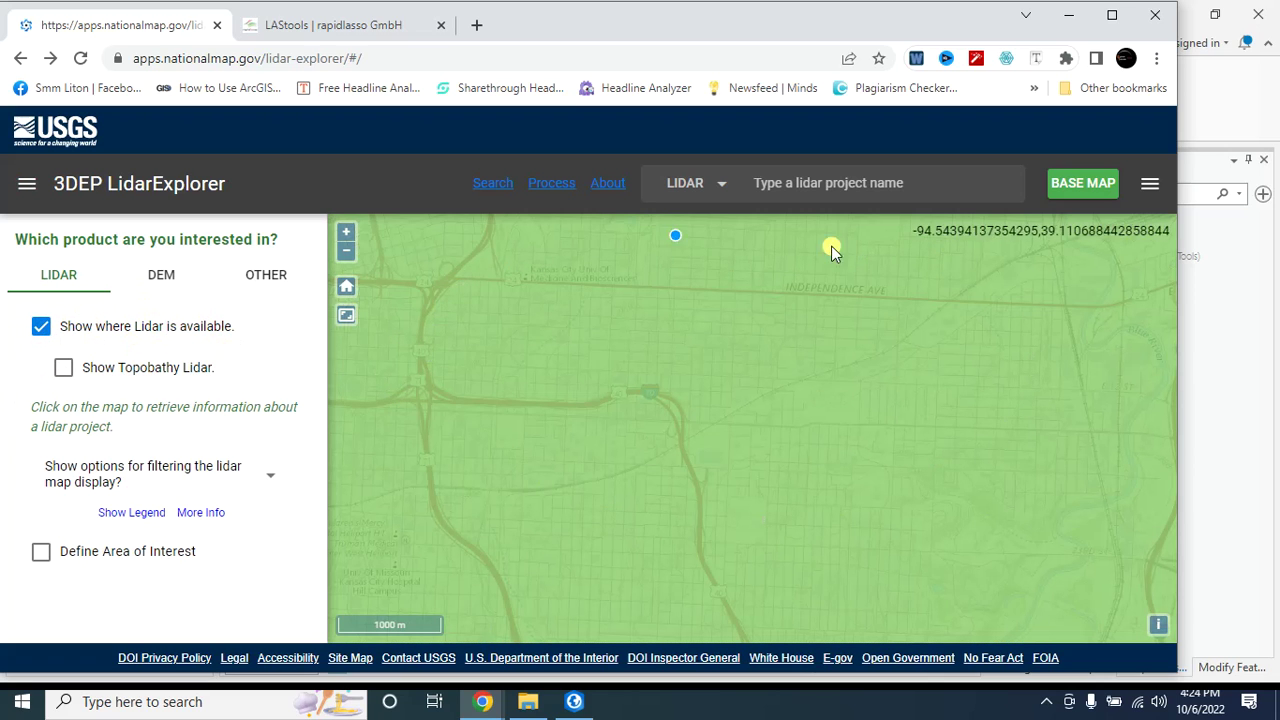
Adjust the map zoom and switch on Define Area of Interest for box drawing.
{"action": "scroll", "coordinate": [516, 432], "scroll_direction": "up", "scroll_amount": 3}
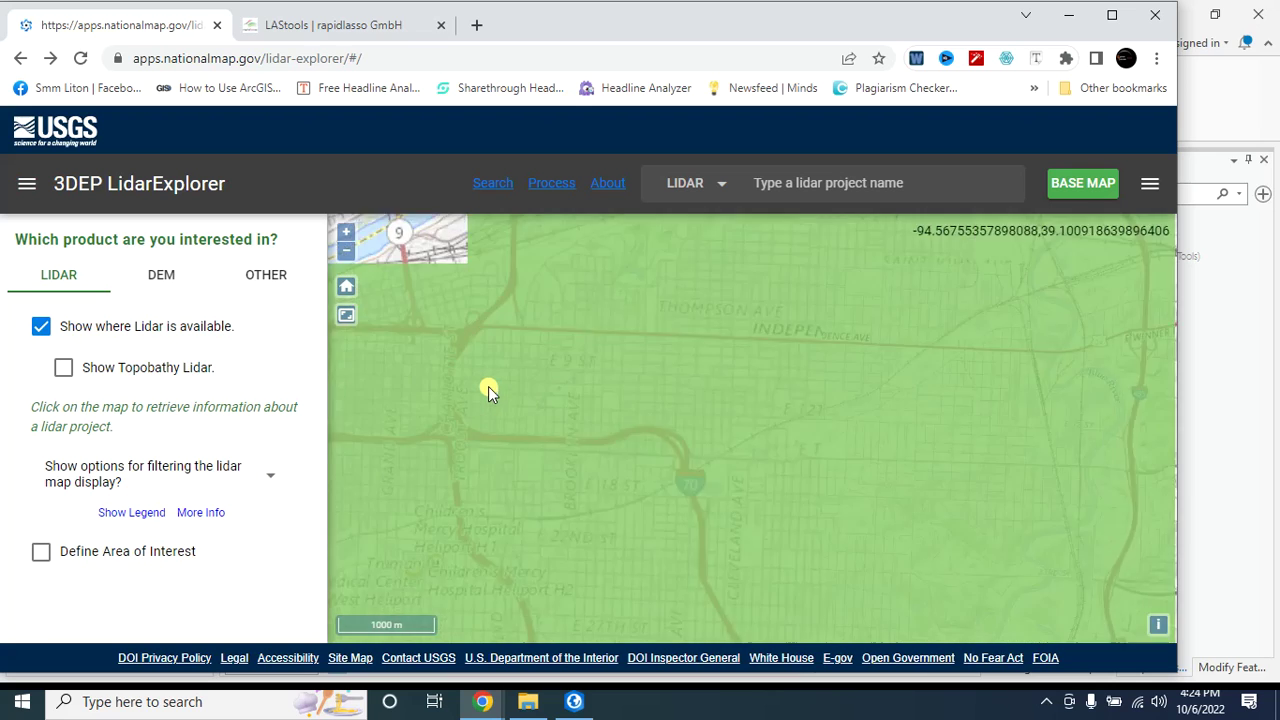
{"action": "scroll", "coordinate": [487, 376], "scroll_direction": "down", "scroll_amount": 1}
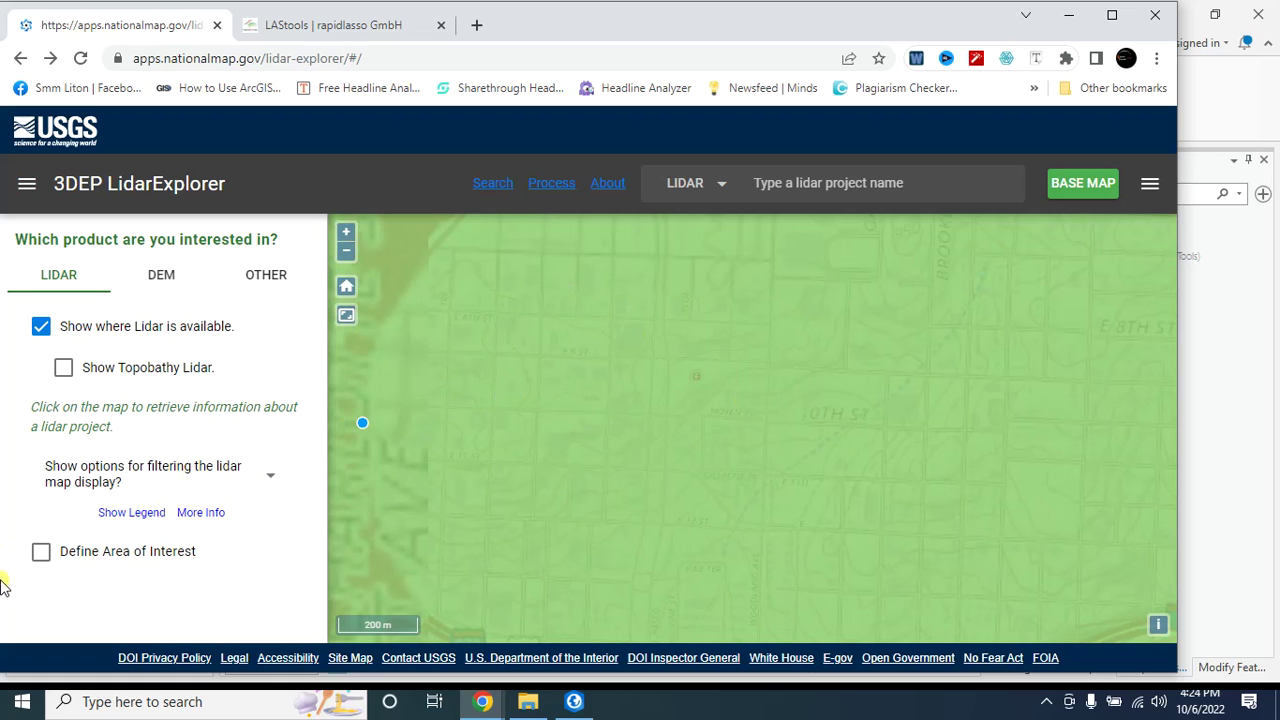
{"action": "left_click", "coordinate": [41, 551]}
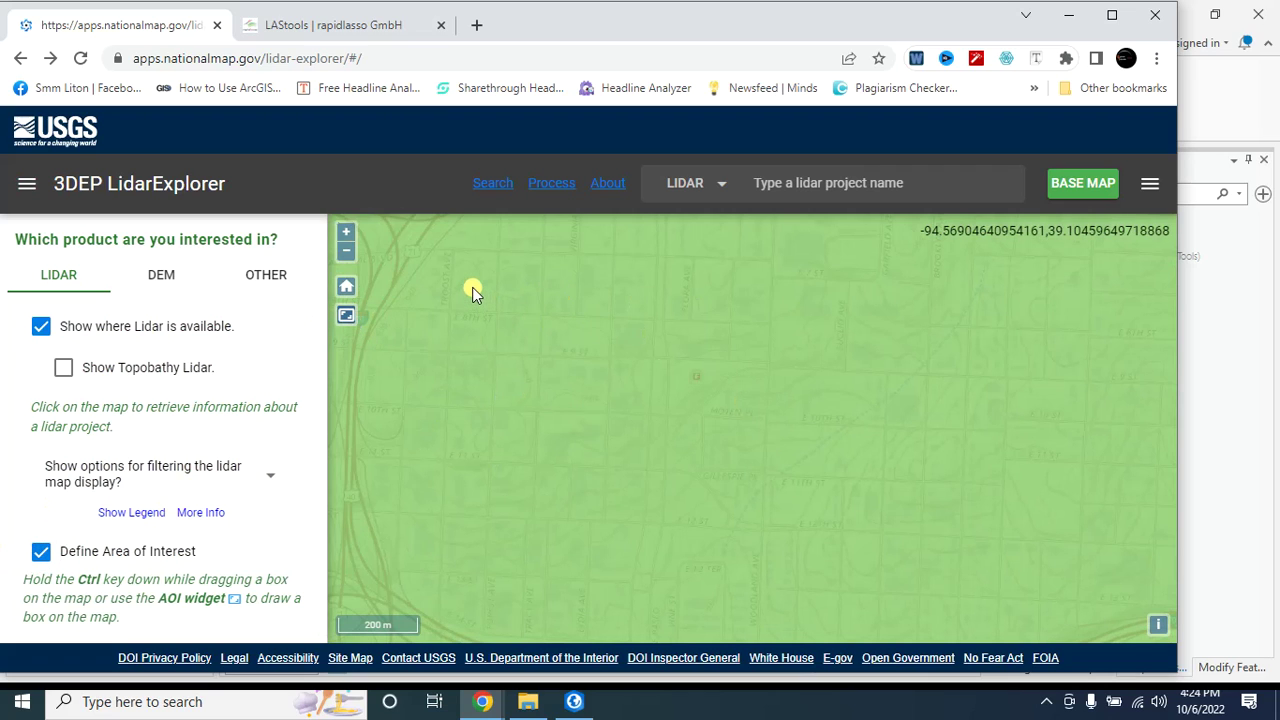
Draw an AOI box on the map and view the KS JACKSONCO 2006 project details.
{"action": "left_click_drag", "start_coordinate": [472, 287], "coordinate": [754, 516]}
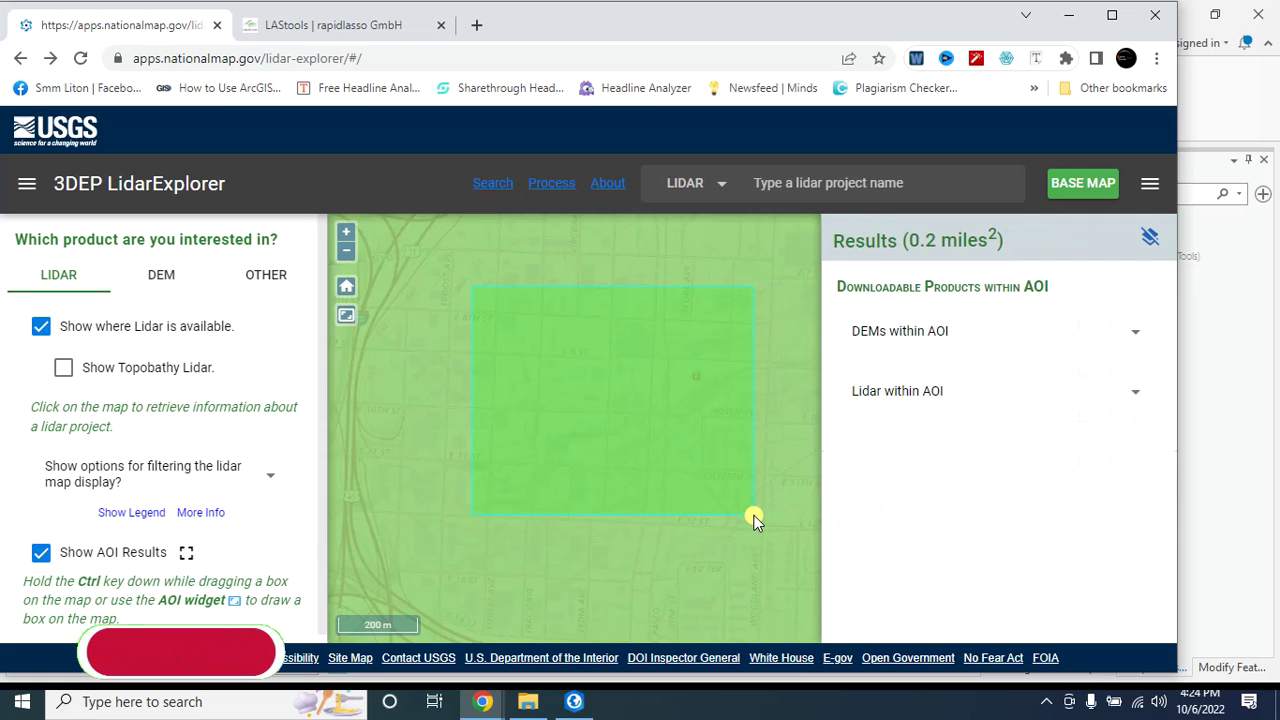
{"action": "left_click", "coordinate": [591, 397]}
{"action": "left_click", "coordinate": [894, 354]}
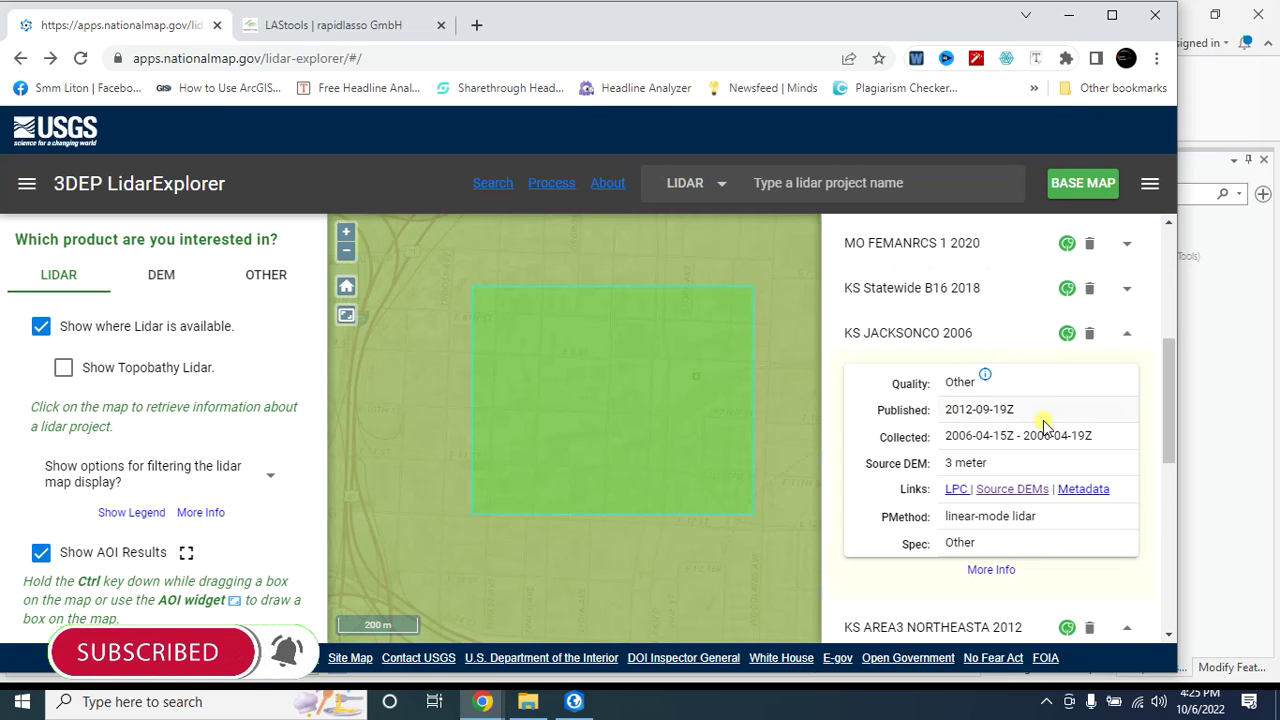
{"action": "scroll", "coordinate": [981, 432], "scroll_direction": "down", "scroll_amount": 1}
{"action": "scroll", "coordinate": [976, 437], "scroll_direction": "down", "scroll_amount": 5}
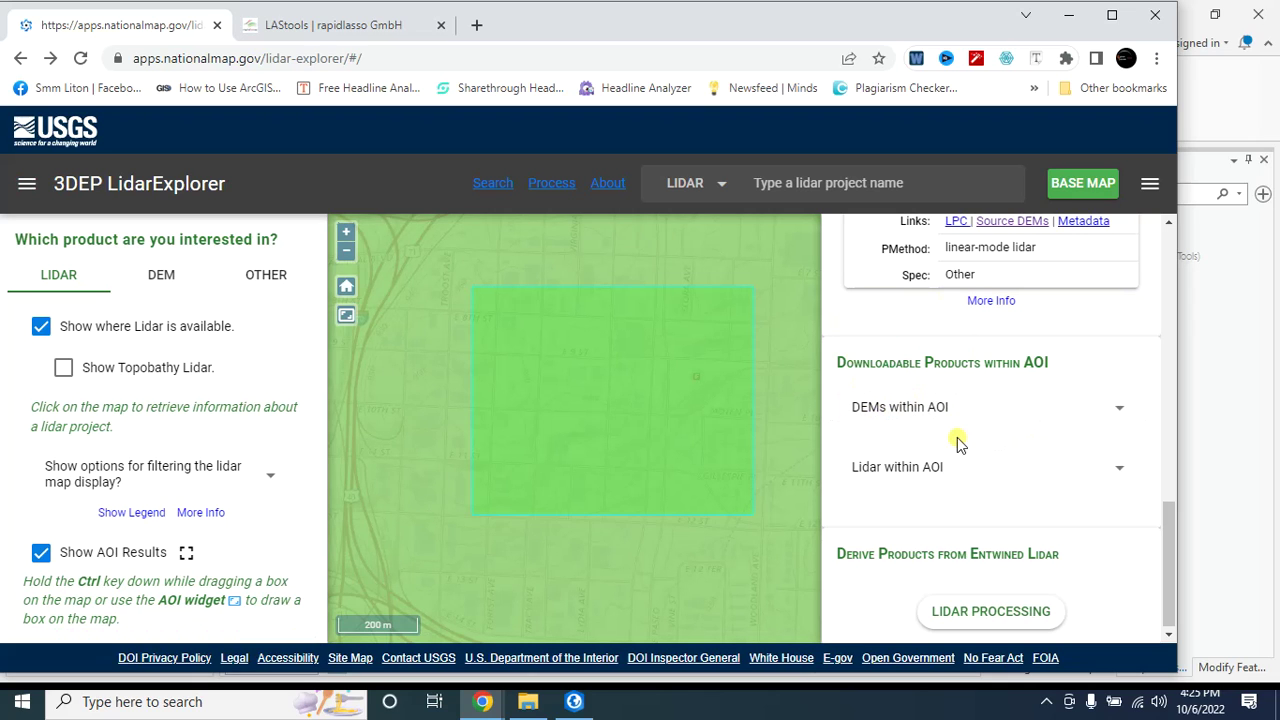
Under Lidar Point Cloud (LPC), open tile 15SUD36453290's catalog page in a new tab and view it.
{"action": "left_click", "coordinate": [1120, 474]}
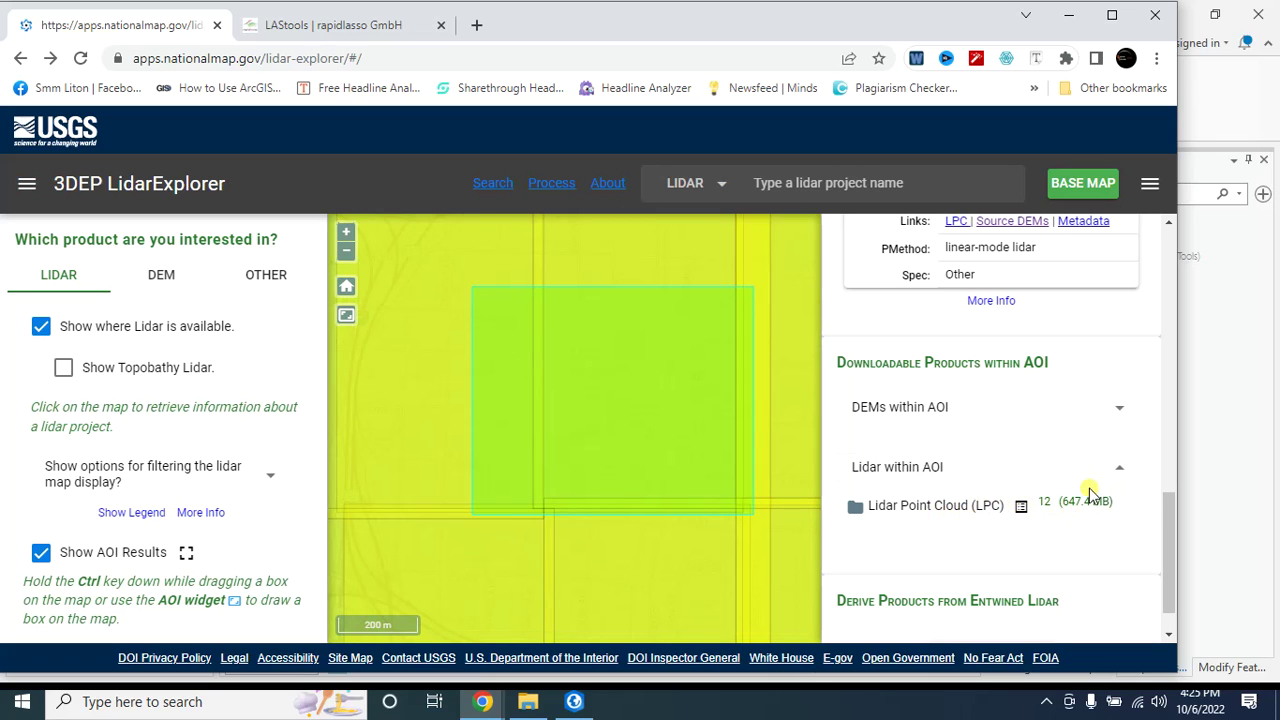
{"action": "scroll", "coordinate": [966, 467], "scroll_direction": "down", "scroll_amount": 1}
{"action": "left_click", "coordinate": [966, 467]}
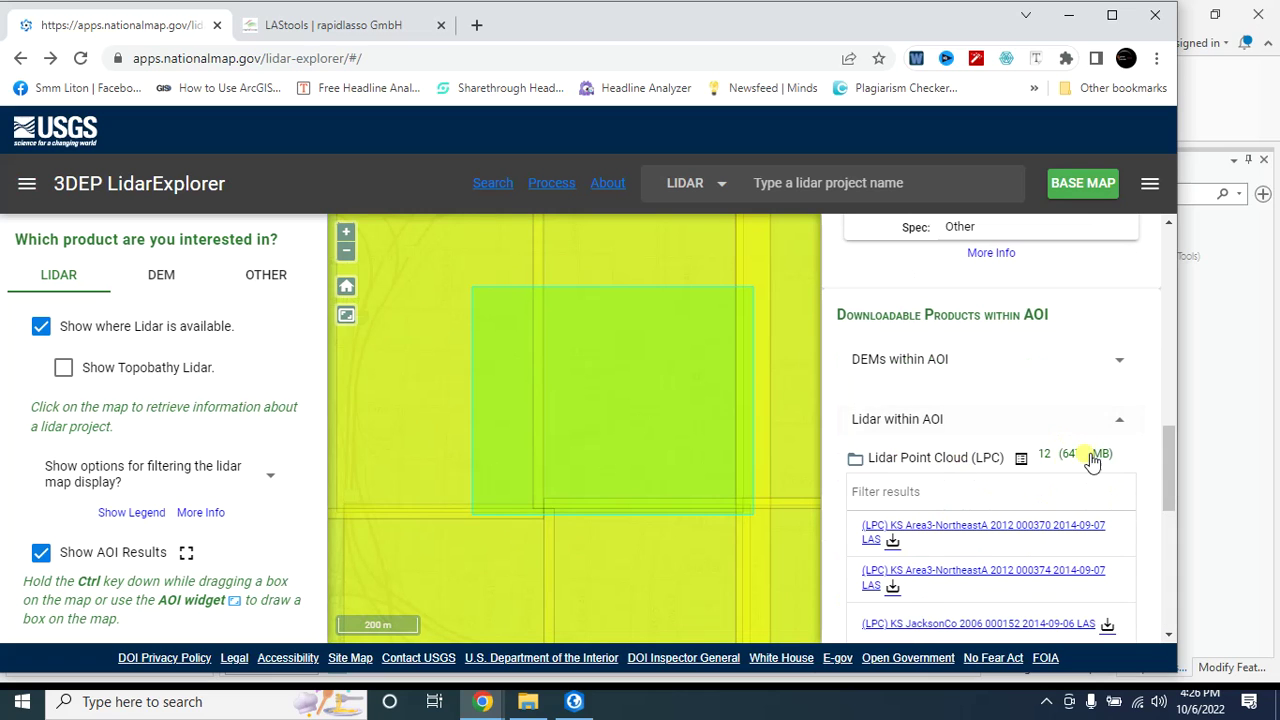
{"action": "scroll", "coordinate": [1000, 470], "scroll_direction": "down", "scroll_amount": 6}
{"action": "middle_click", "coordinate": [950, 466]}
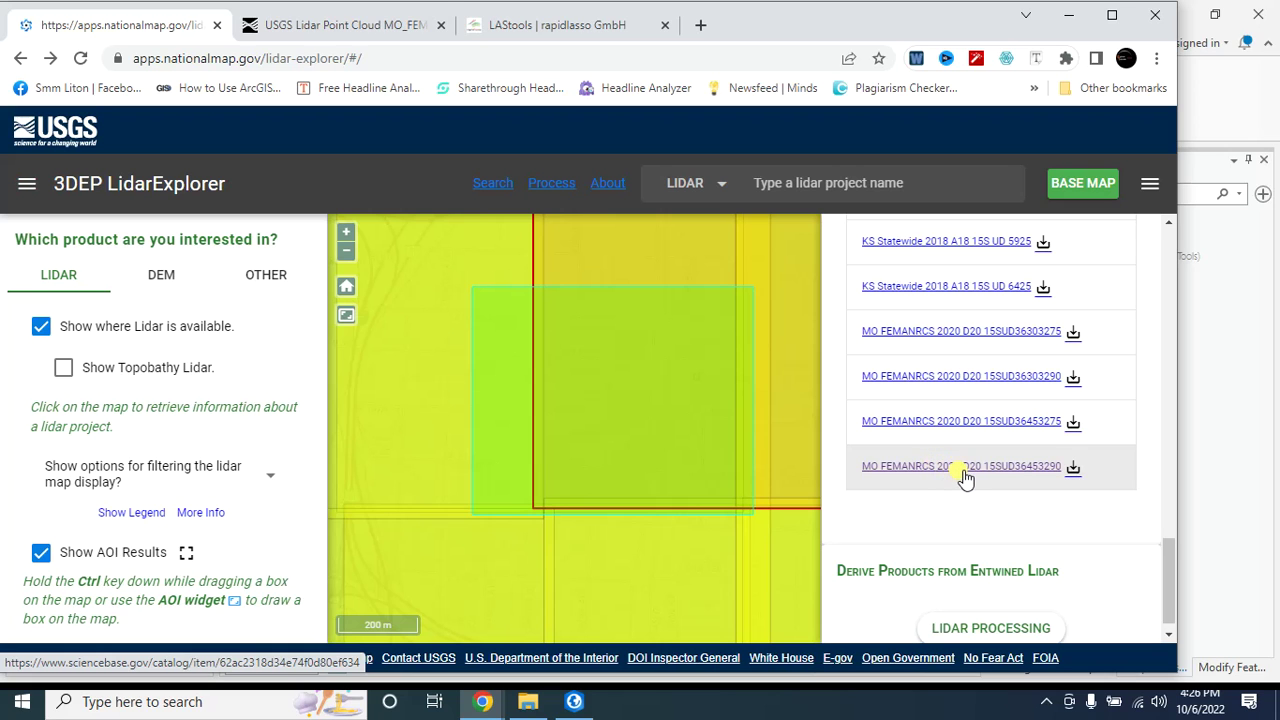
{"action": "left_click", "coordinate": [330, 30]}
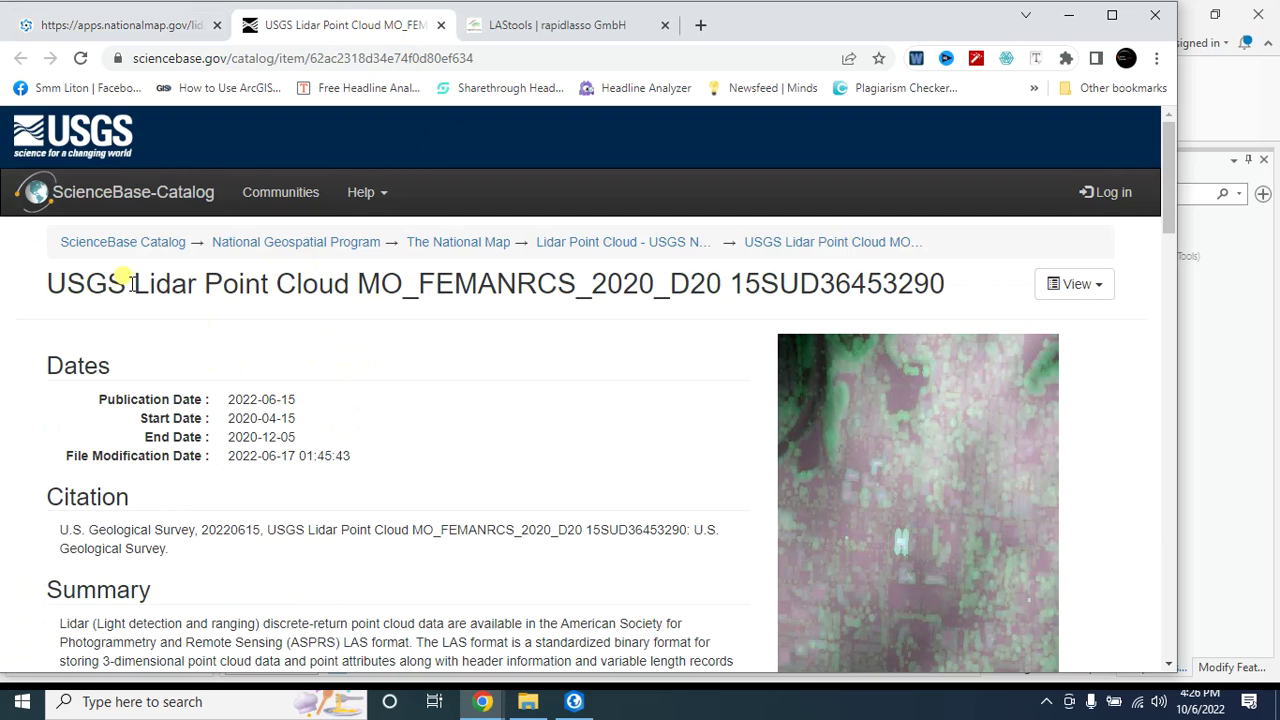
Download the 15SUD36453290 tile's LAZ file from the Related External Resources section.
{"action": "scroll", "coordinate": [465, 407], "scroll_direction": "down", "scroll_amount": 4}
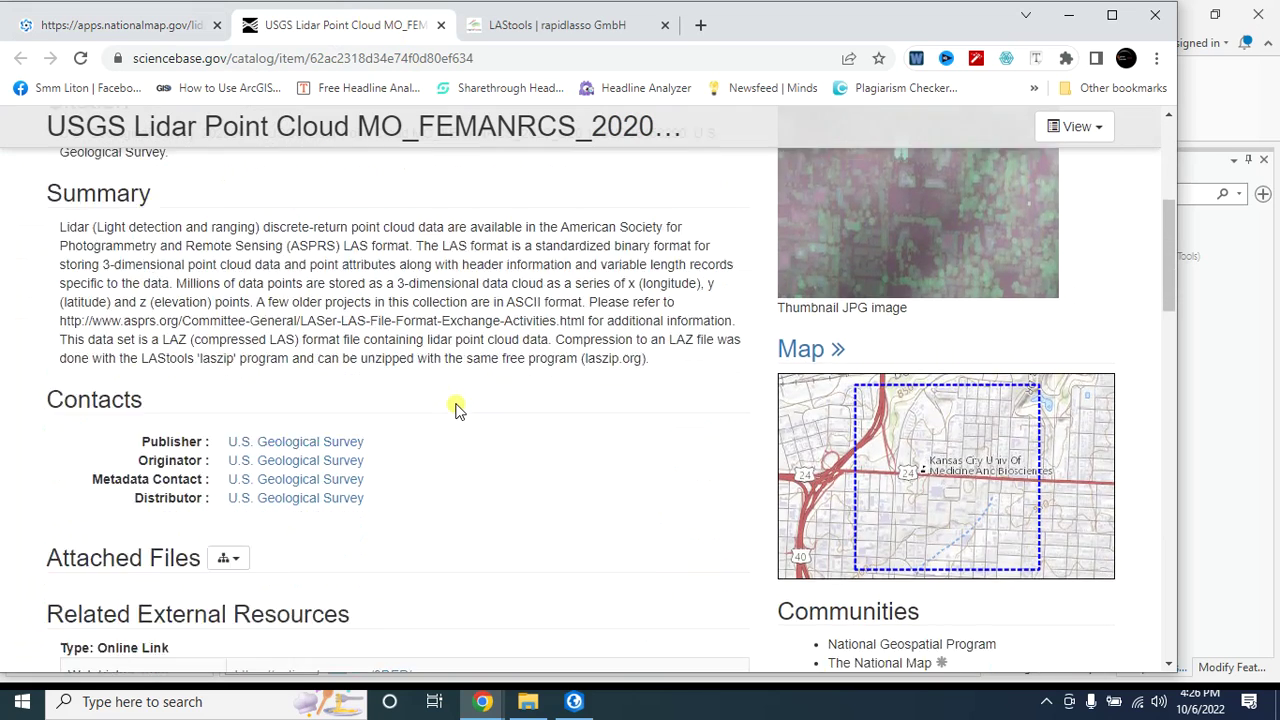
{"action": "scroll", "coordinate": [455, 410], "scroll_direction": "down", "scroll_amount": 4}
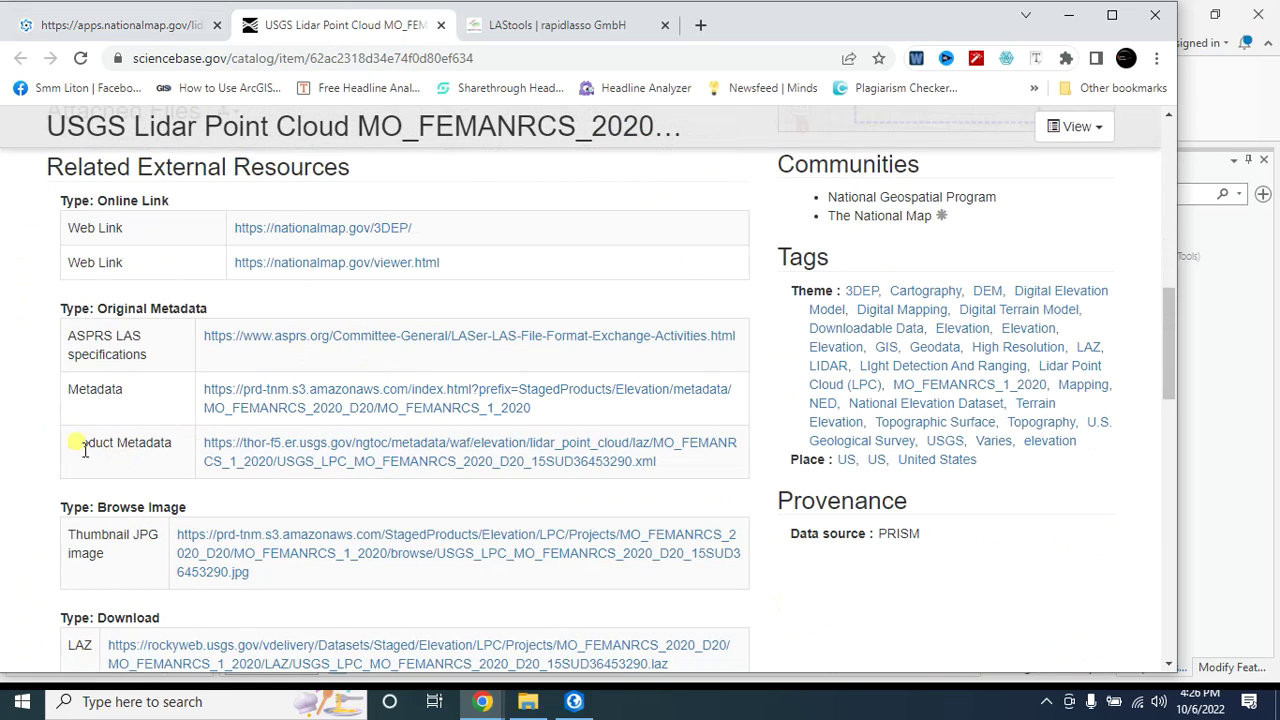
{"action": "left_click_drag", "start_coordinate": [90, 446], "coordinate": [184, 452]}
{"action": "left_click_drag", "start_coordinate": [79, 389], "coordinate": [124, 391]}
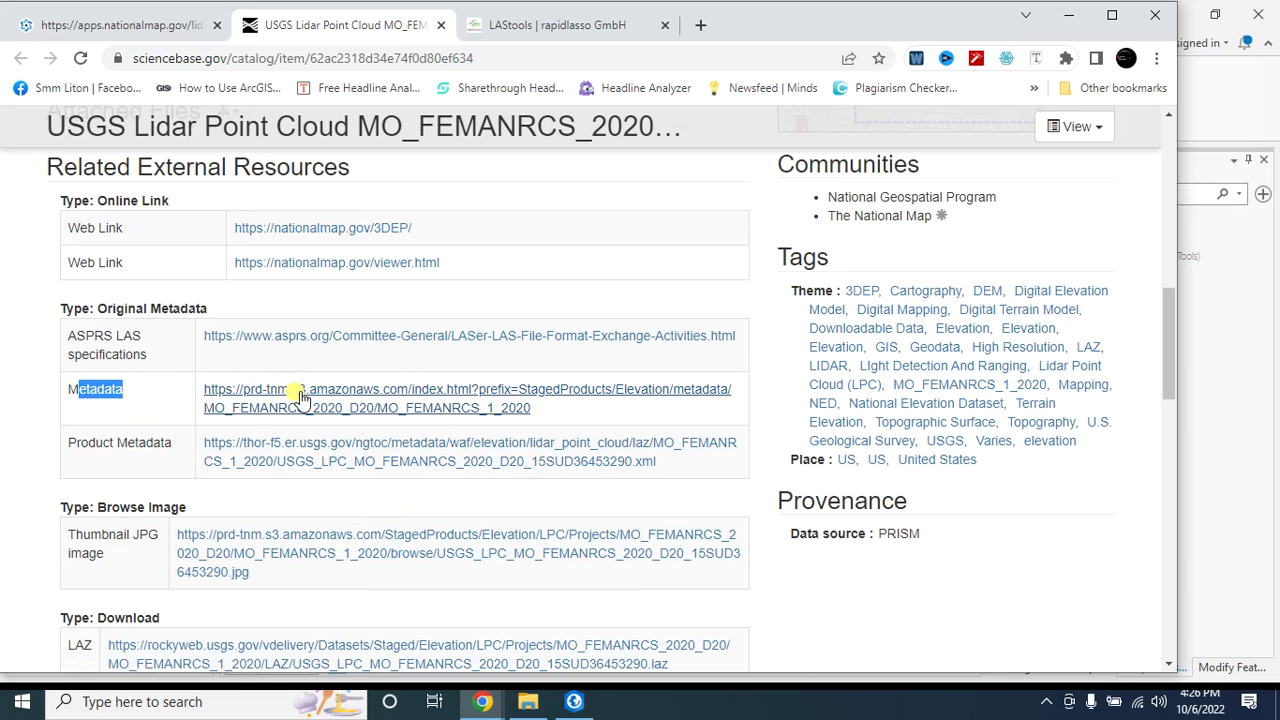
{"action": "scroll", "coordinate": [474, 402], "scroll_direction": "down", "scroll_amount": 3}
{"action": "left_click_drag", "start_coordinate": [98, 337], "coordinate": [226, 344]}
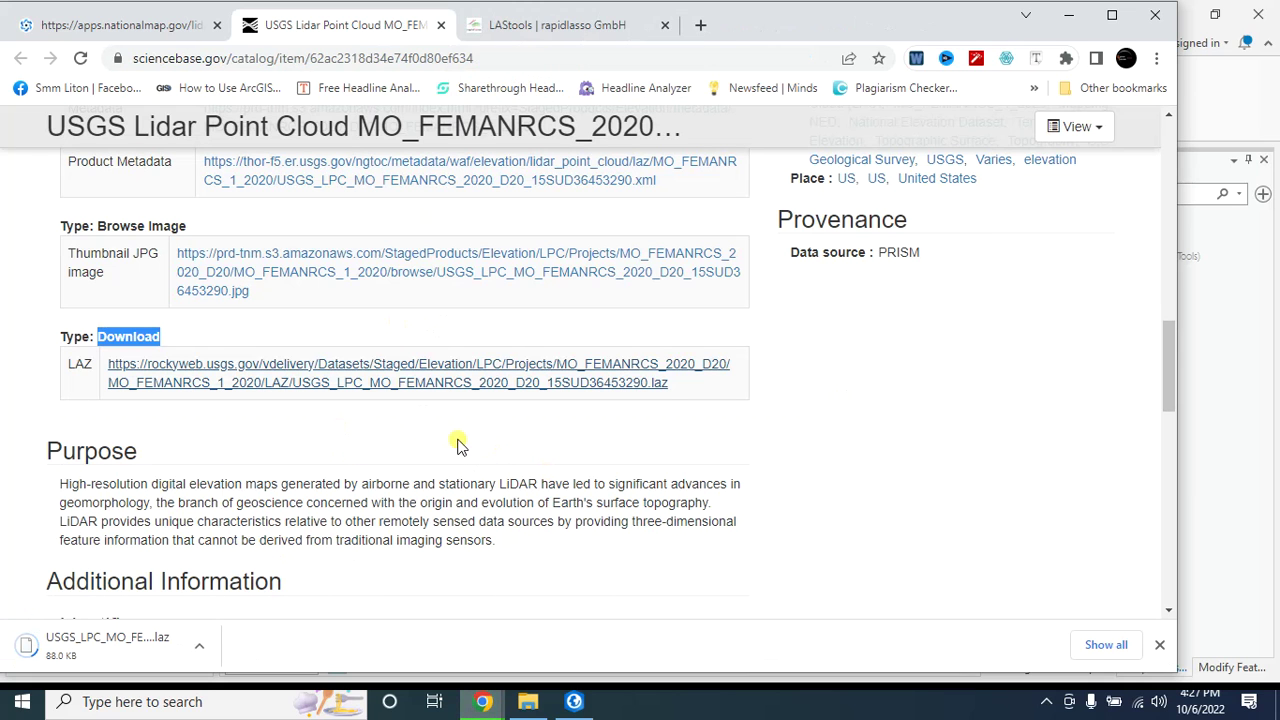
{"action": "left_click", "coordinate": [521, 702]}
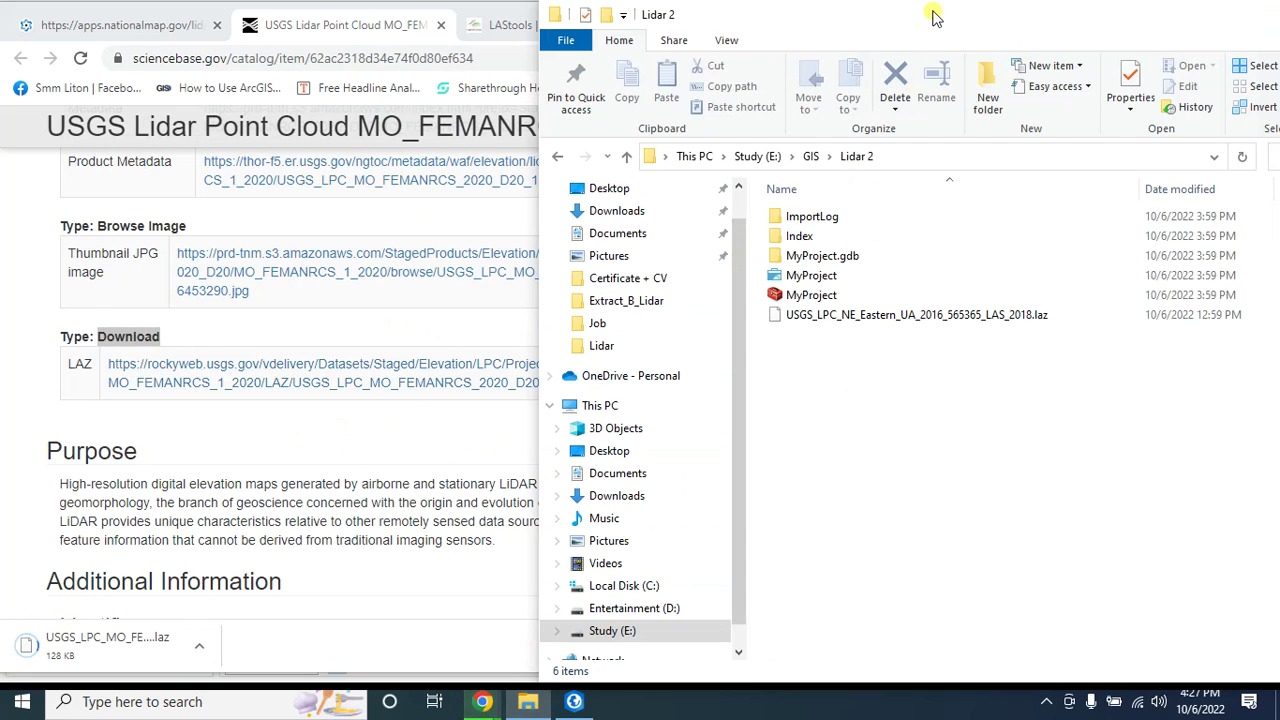
Move the Lidar 2 folder window aside, bring up ArcGIS Pro, then return to Chrome.
{"action": "left_click_drag", "start_coordinate": [934, 17], "coordinate": [700, 17]}
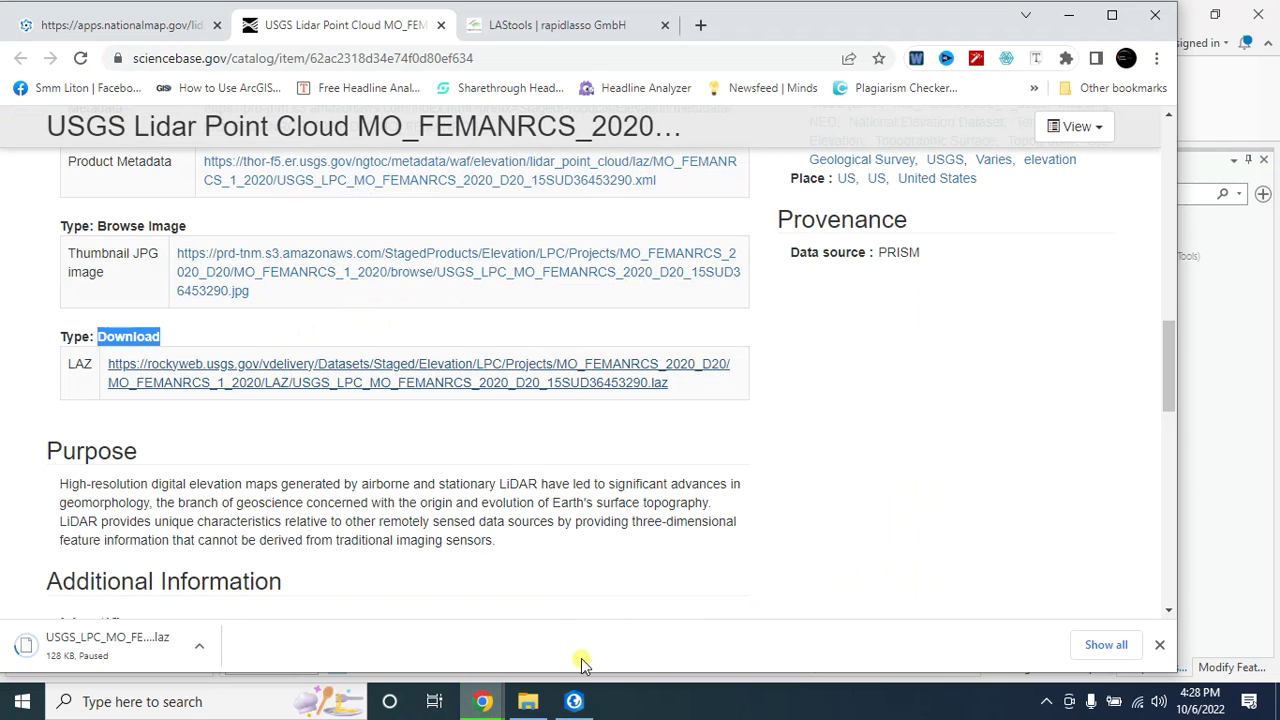
{"action": "left_click", "coordinate": [574, 701]}
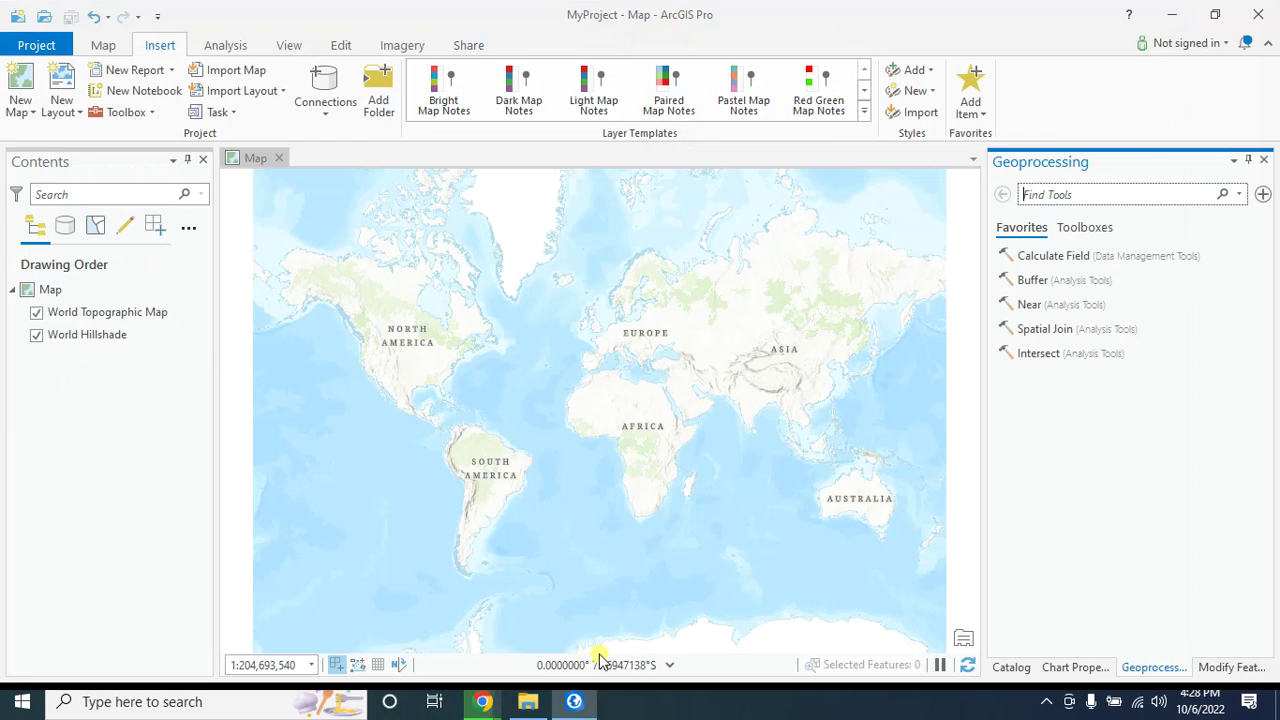
{"action": "left_click", "coordinate": [576, 703]}
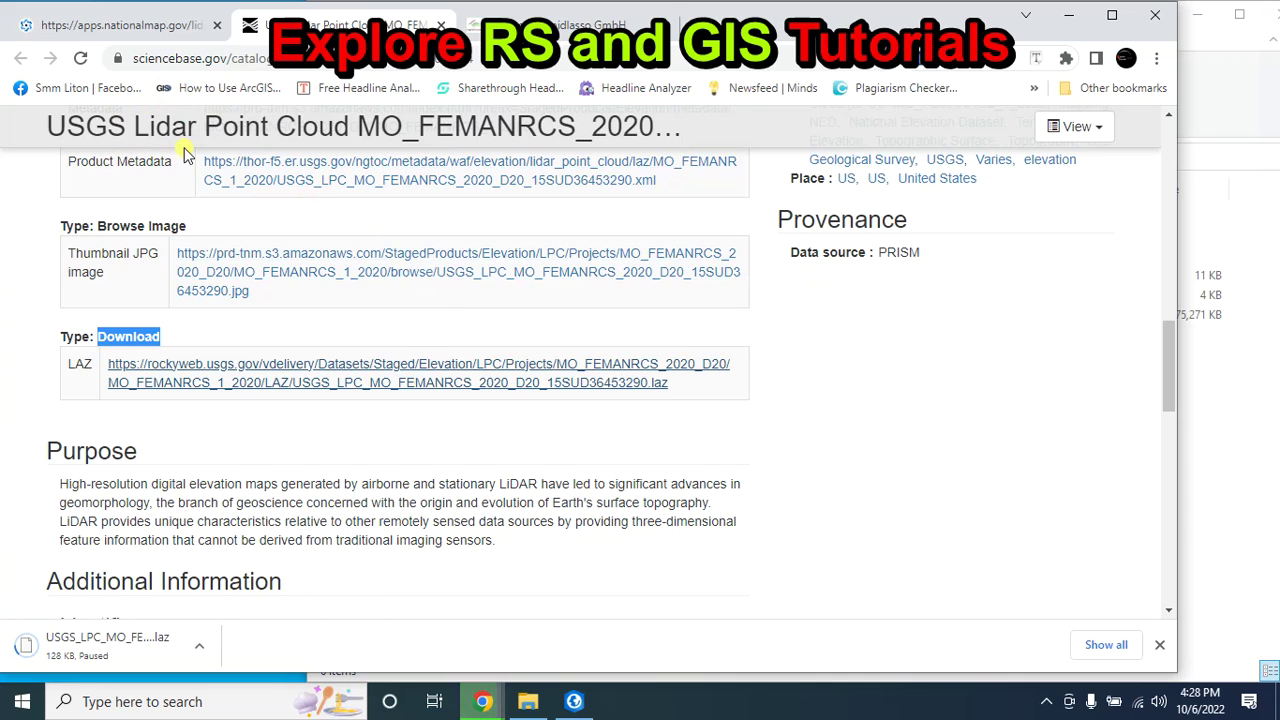
Review the rapidlasso LAStools download page, then switch to the ArcGIS Pro project.
{"action": "left_click", "coordinate": [560, 25]}
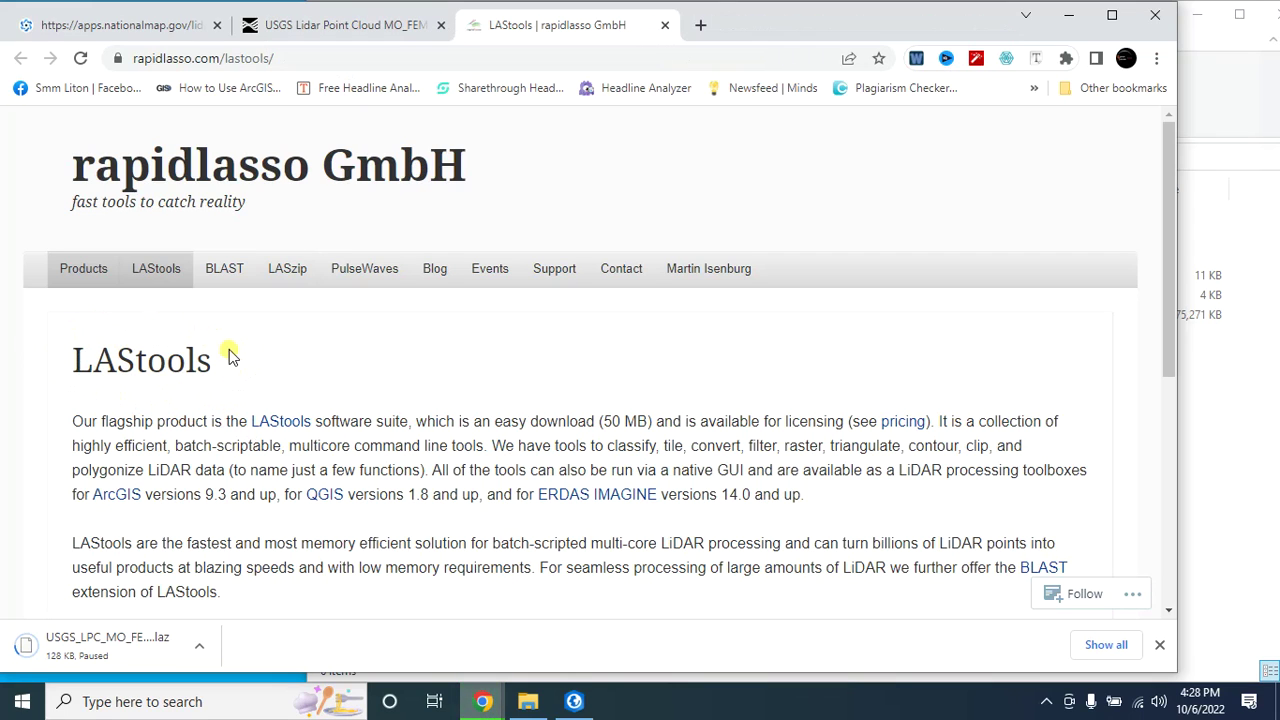
{"action": "left_click", "coordinate": [268, 58]}
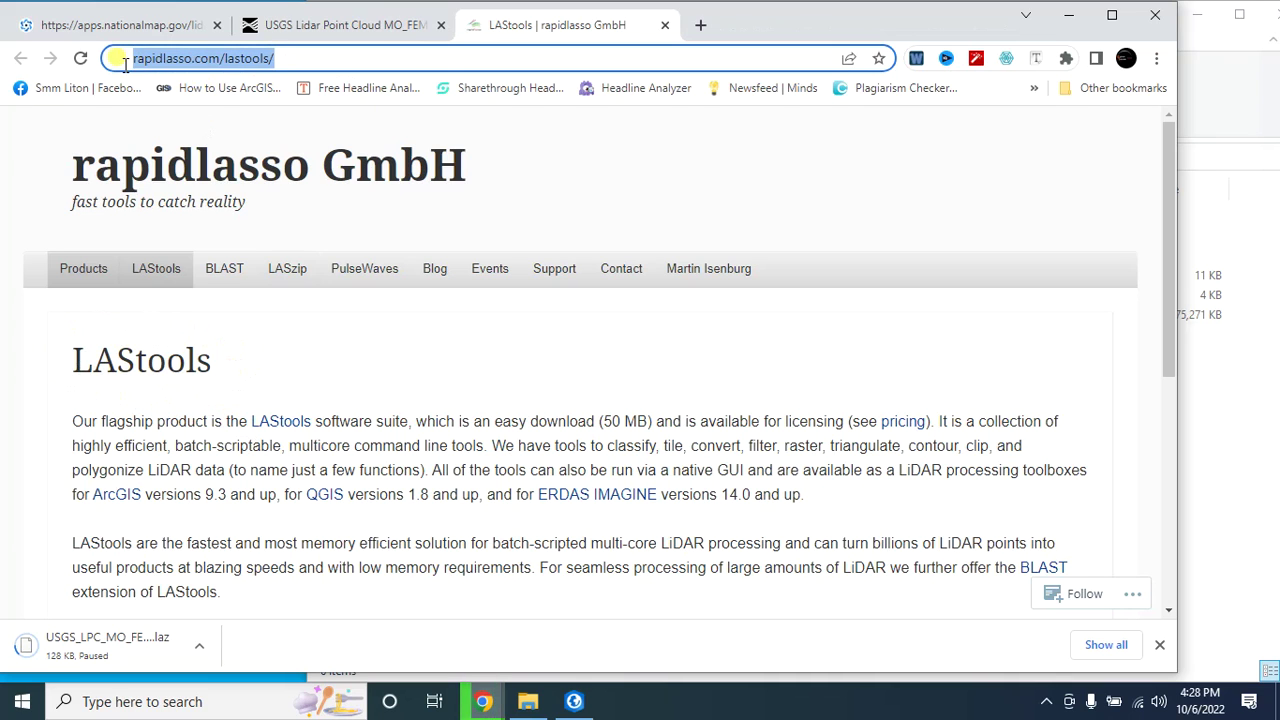
{"action": "scroll", "coordinate": [327, 472], "scroll_direction": "down", "scroll_amount": 4}
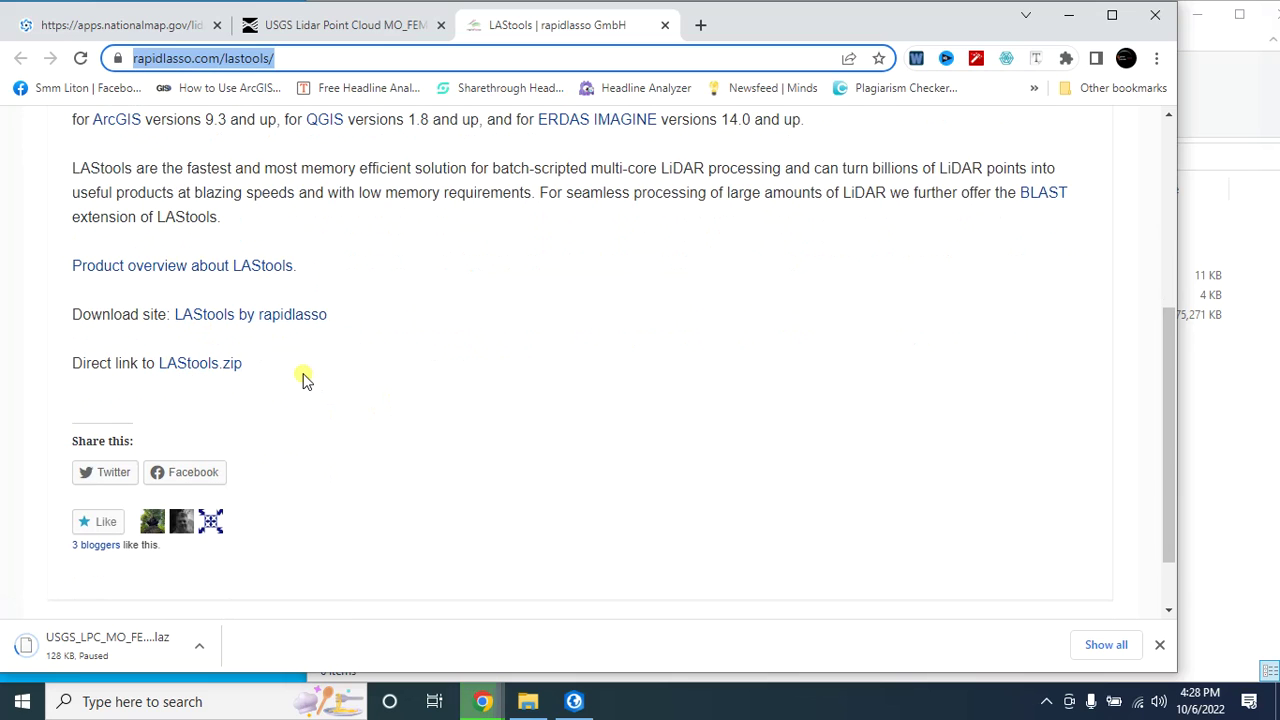
{"action": "key", "text": "alt+Tab"}
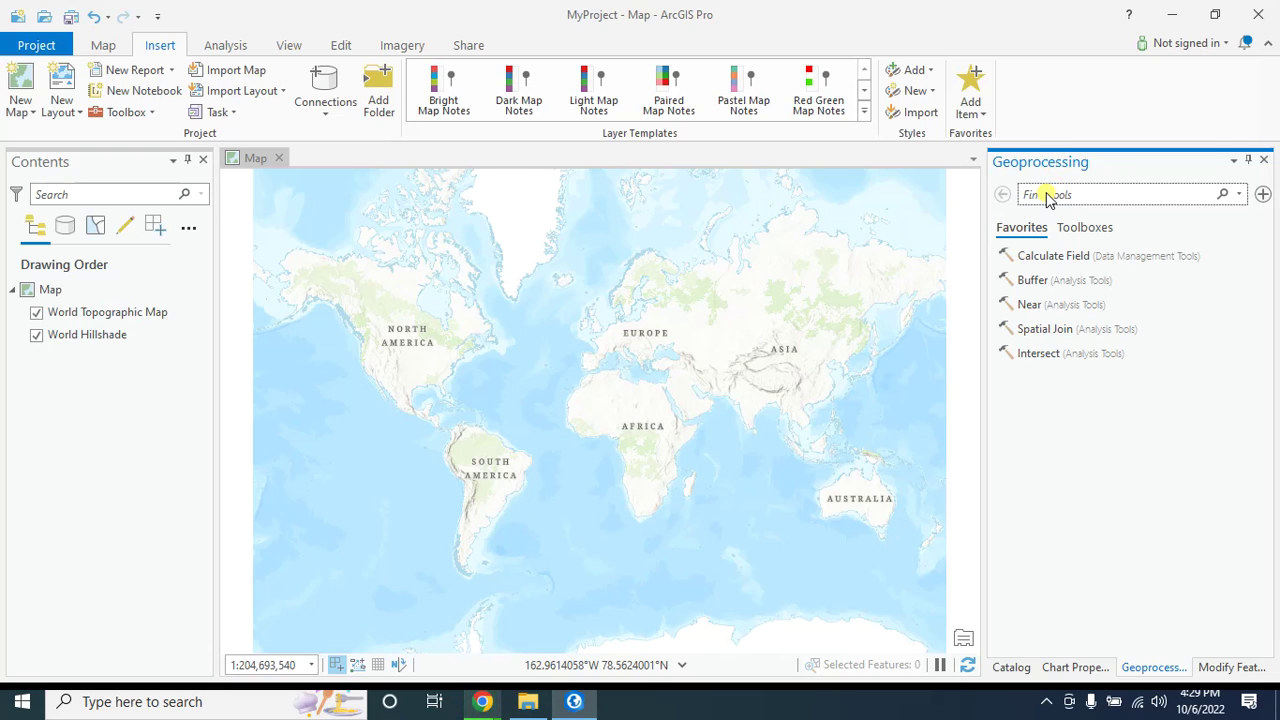
Open the Convert LAS tool and set its input to the downloaded .laz tile.
{"action": "type", "text": "convert la"}
{"action": "left_click", "coordinate": [1044, 250]}
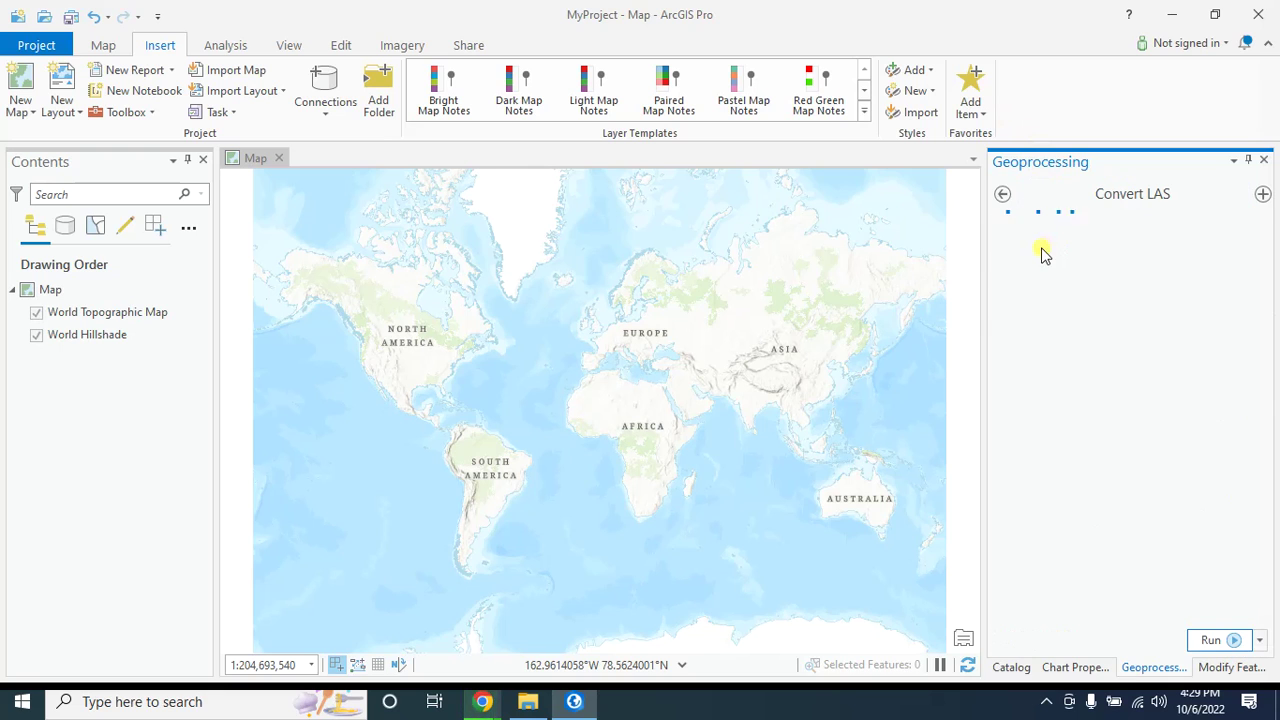
{"action": "left_click", "coordinate": [1046, 274]}
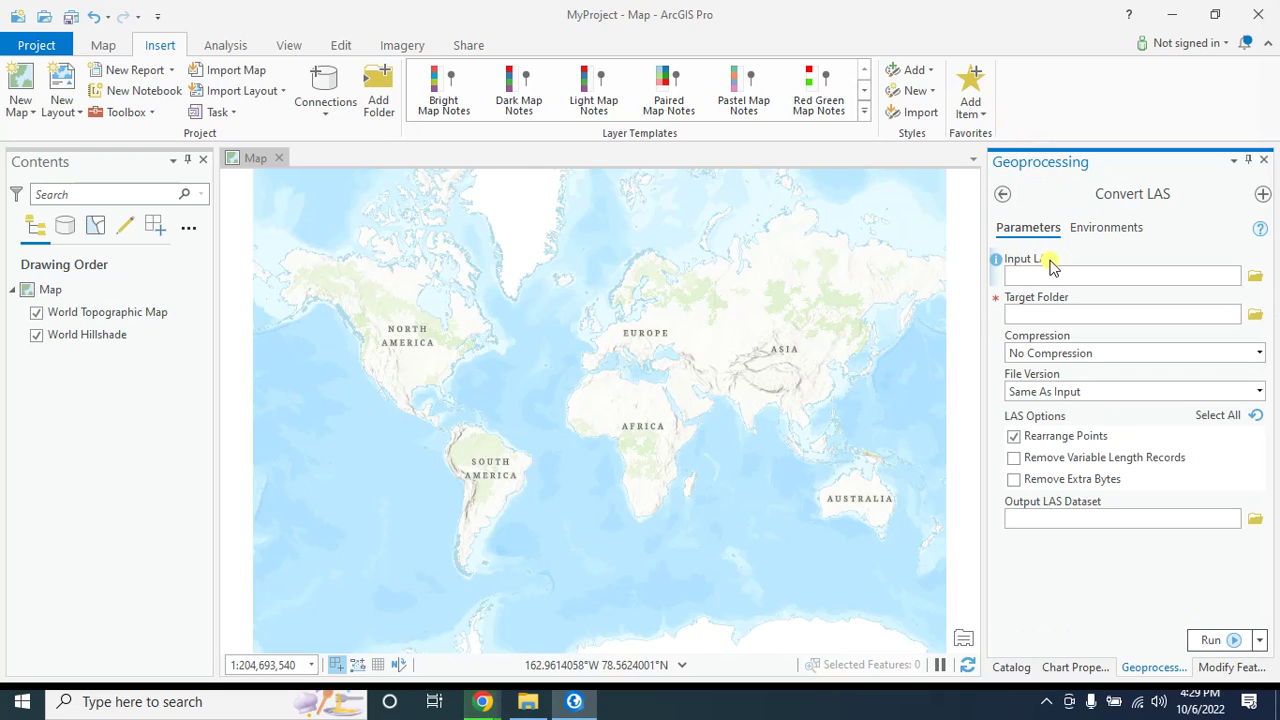
{"action": "left_click", "coordinate": [1256, 277]}
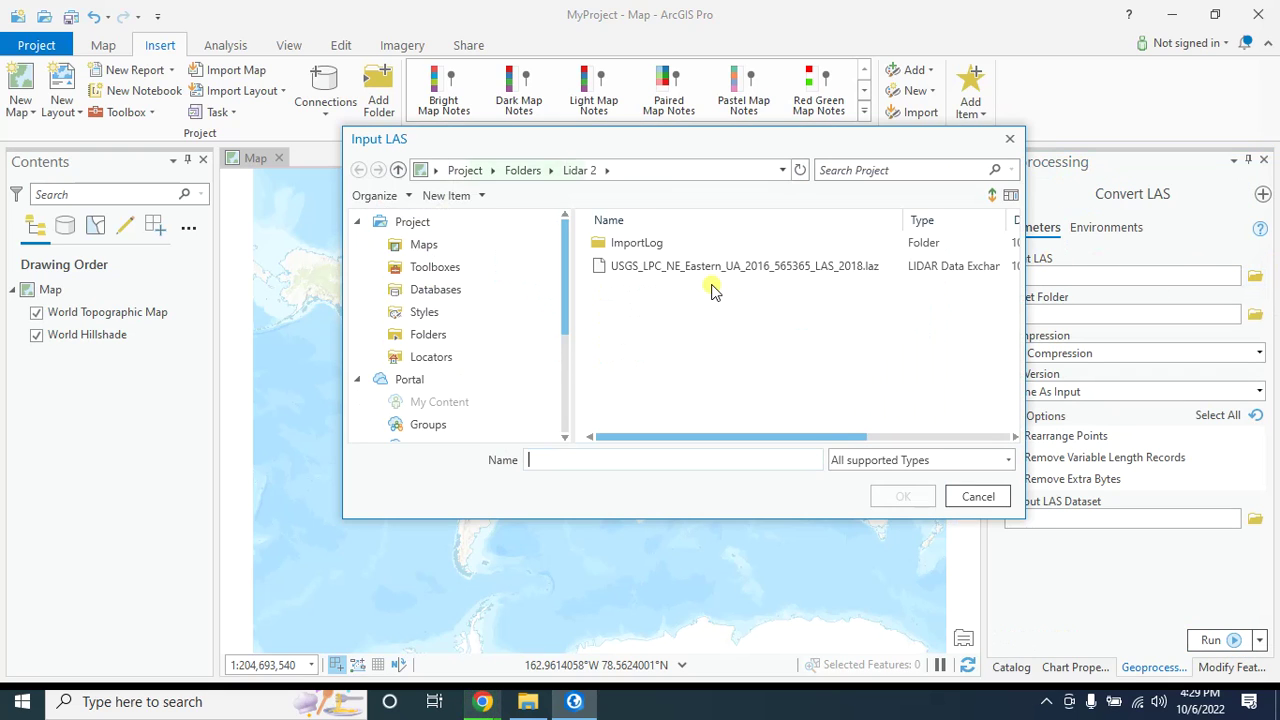
{"action": "left_click", "coordinate": [643, 276]}
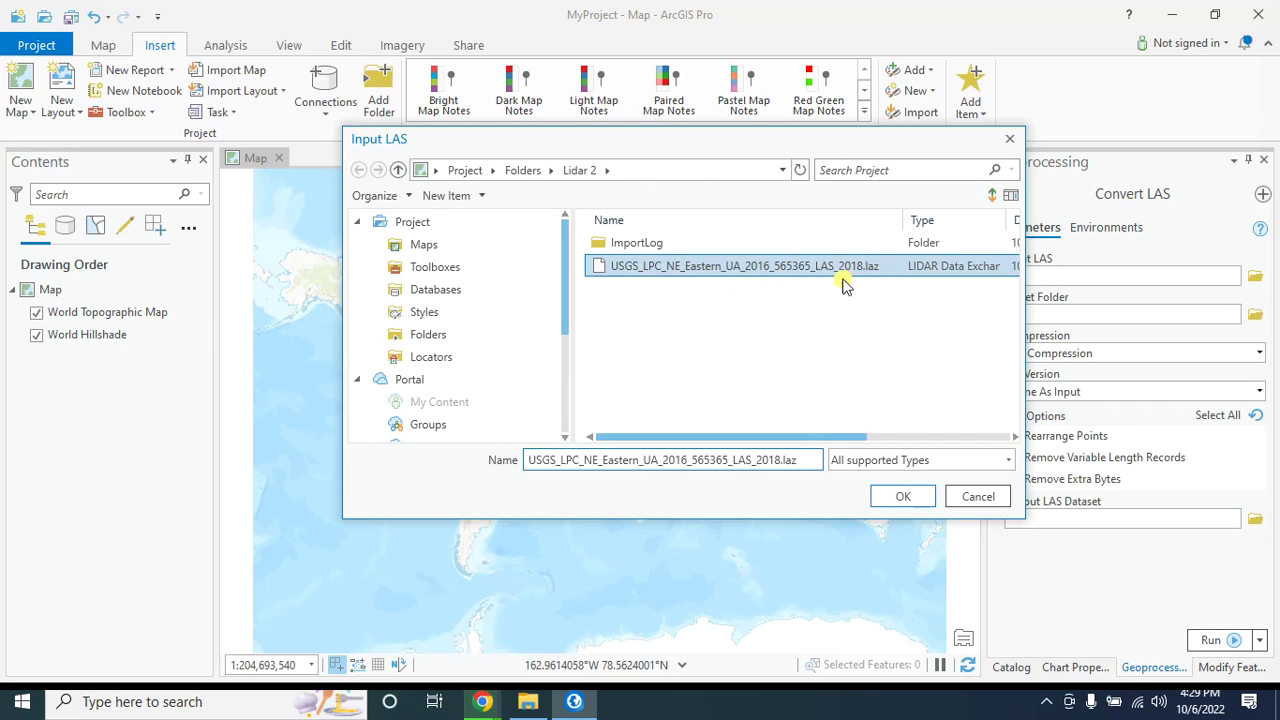
{"action": "left_click", "coordinate": [903, 497]}
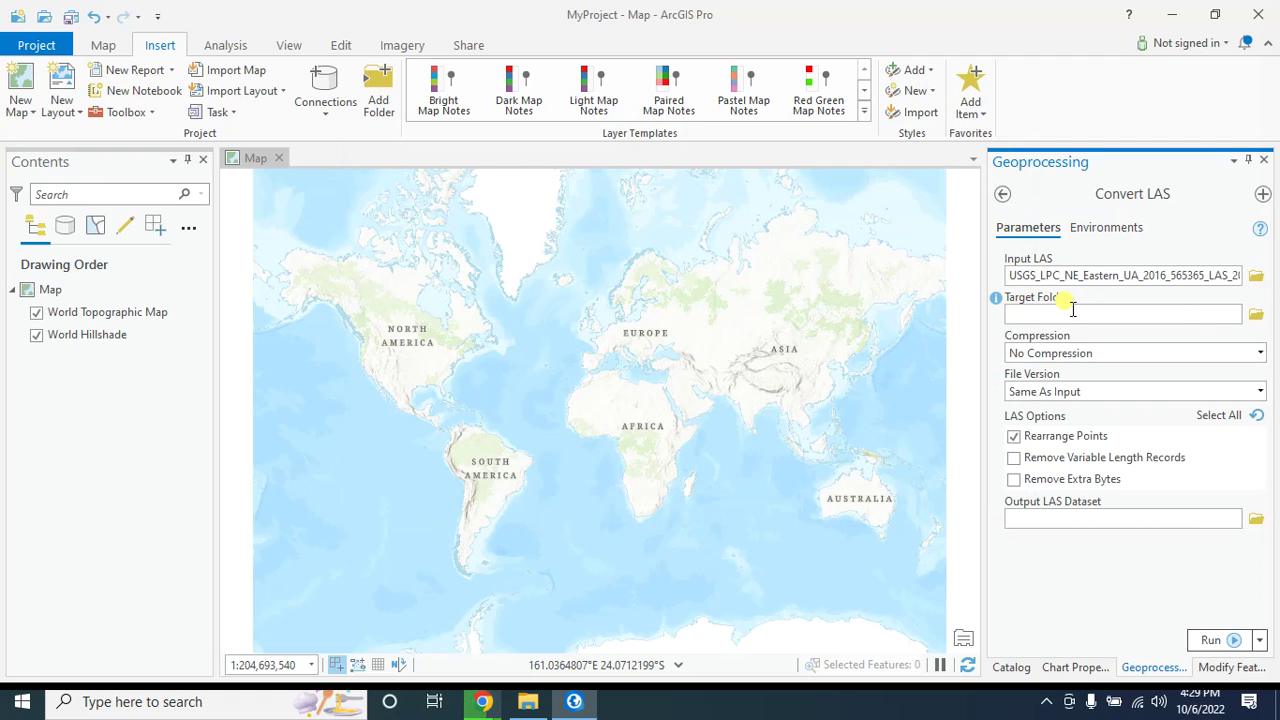
Set the target folder to Lidar 2 and the output LAS dataset to newLidar.lasd.
{"action": "left_click", "coordinate": [1256, 314]}
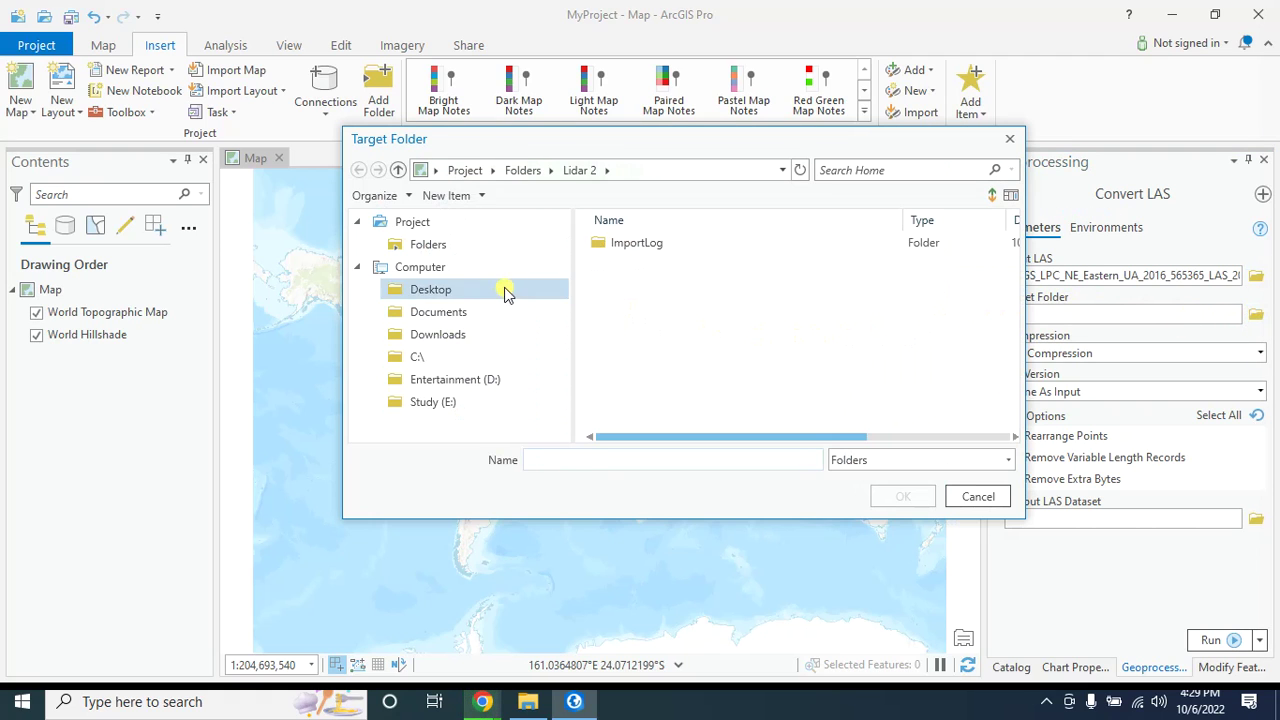
{"action": "left_click", "coordinate": [401, 174]}
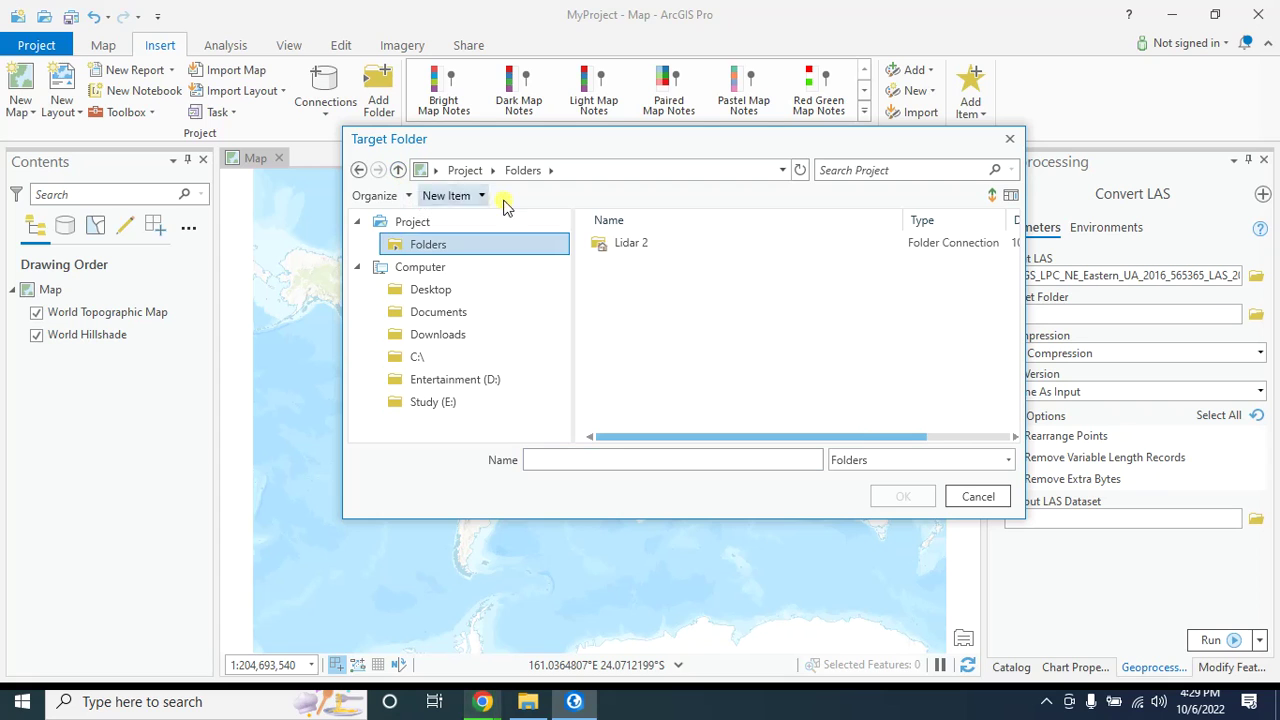
{"action": "left_click", "coordinate": [640, 243]}
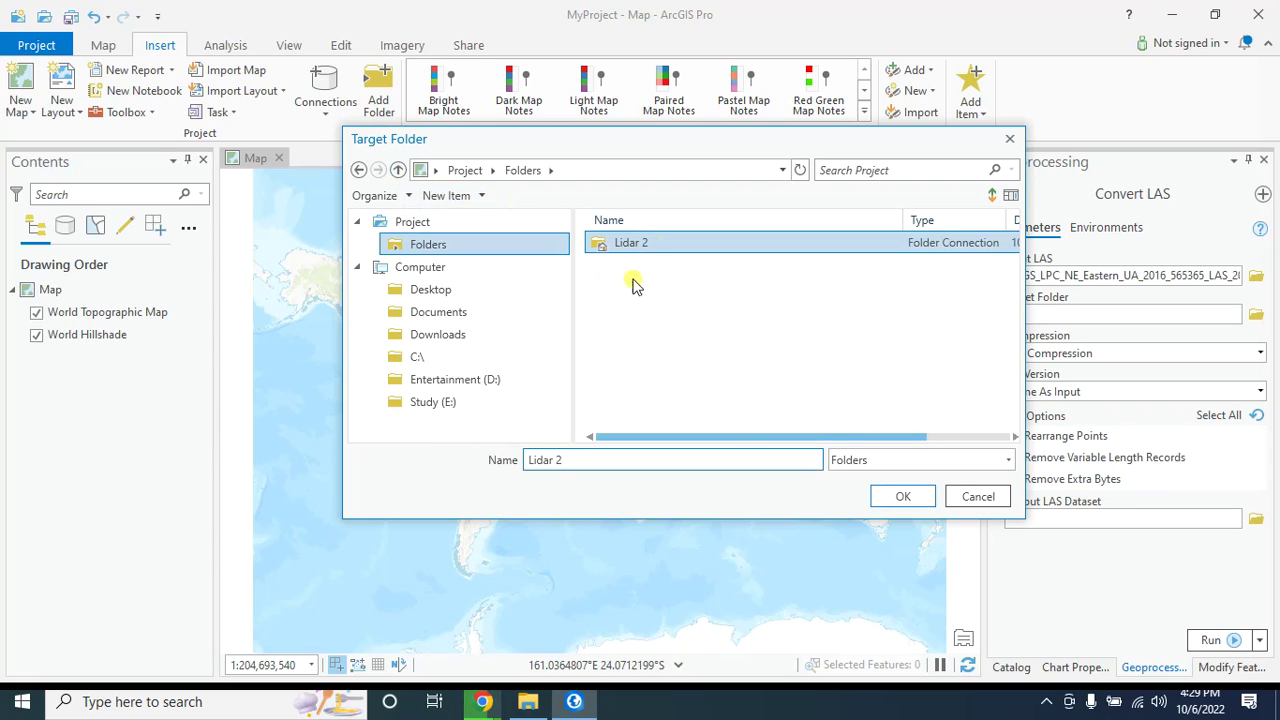
{"action": "left_click", "coordinate": [897, 496]}
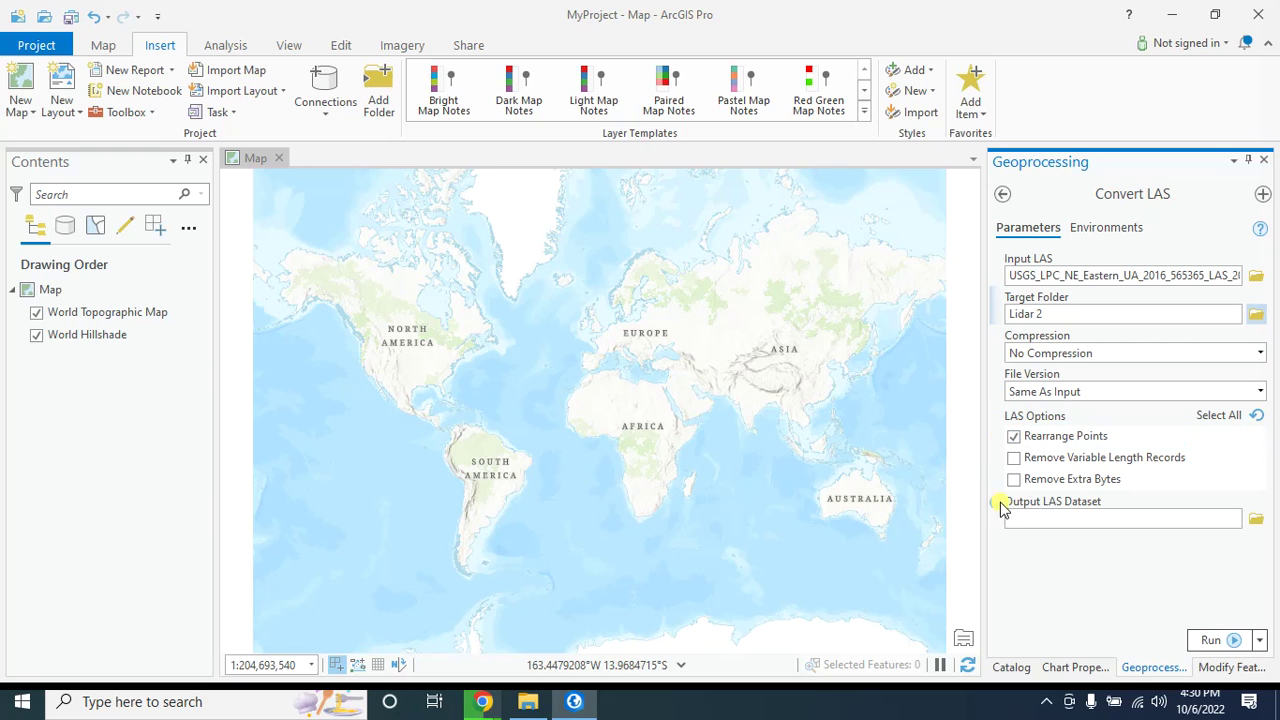
{"action": "left_click", "coordinate": [1256, 518]}
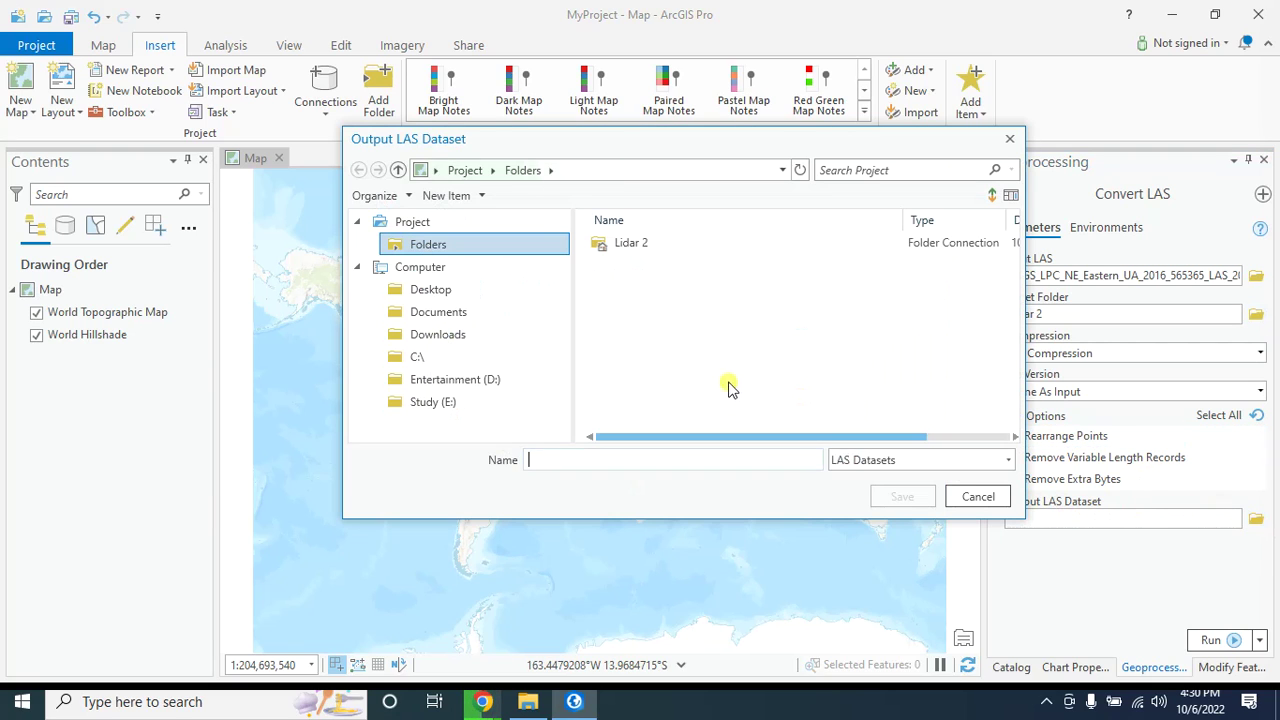
{"action": "double_click", "coordinate": [617, 246]}
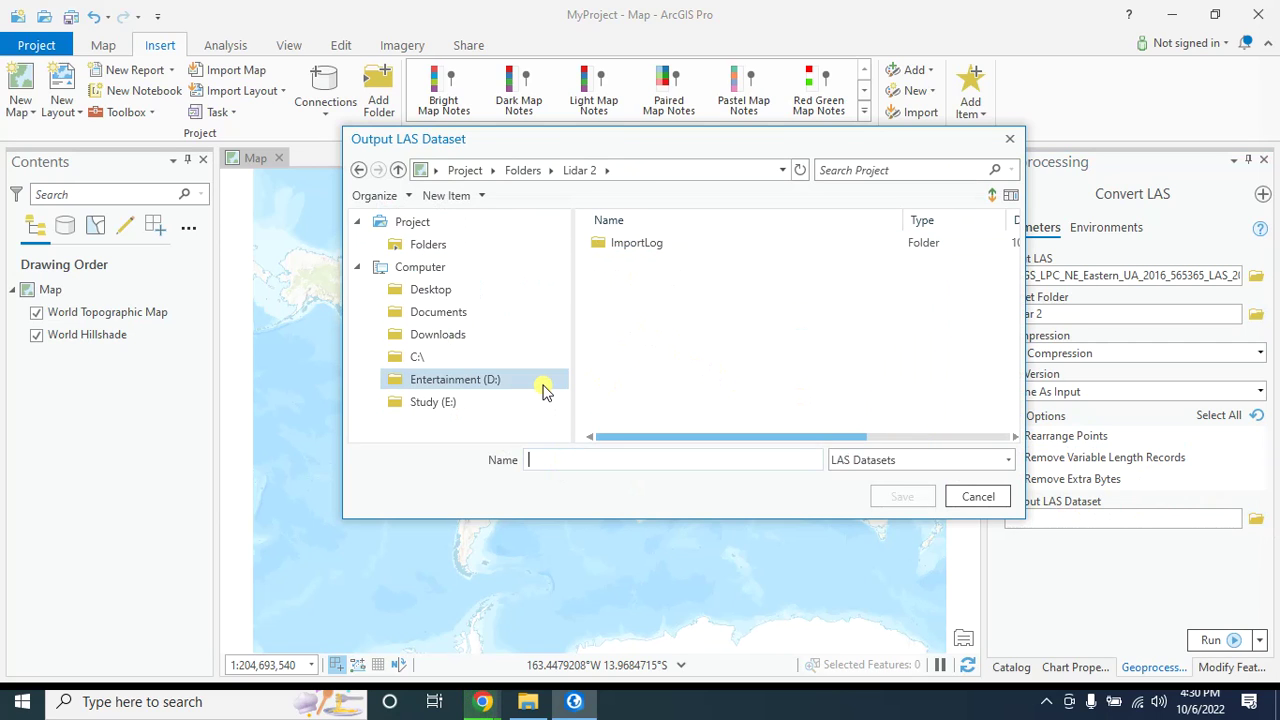
{"action": "type", "text": "newLidar"}
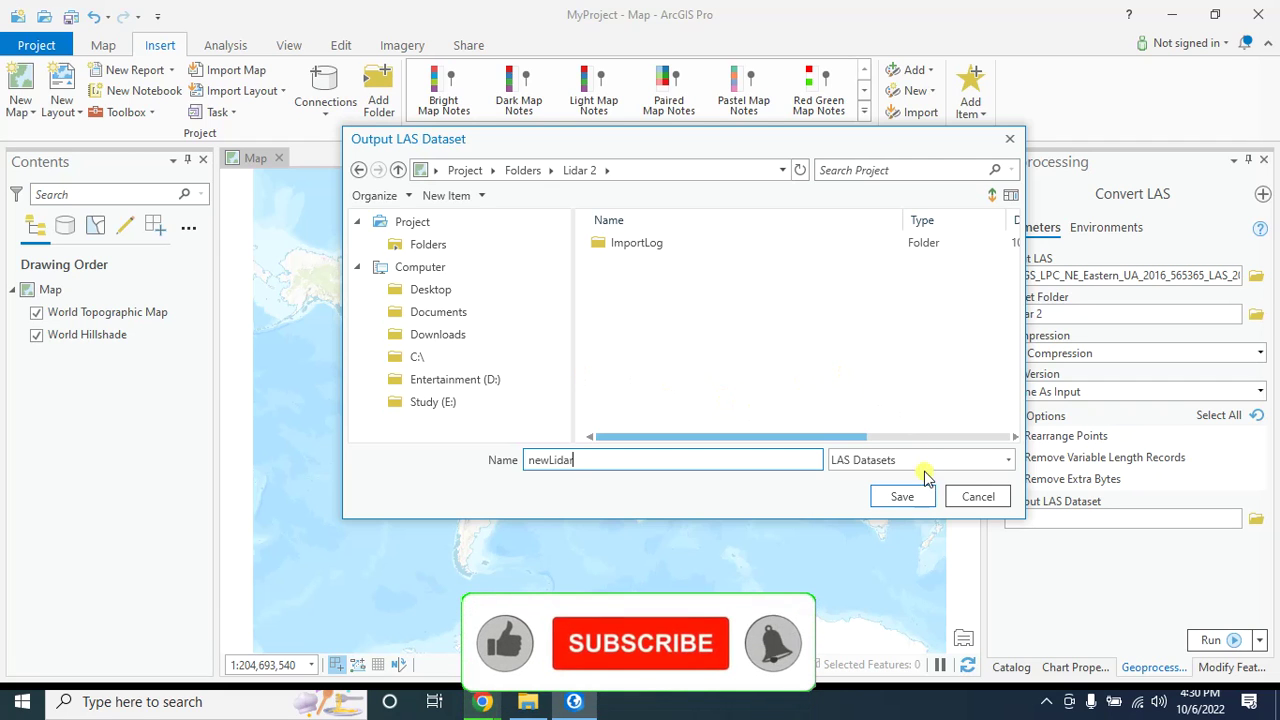
{"action": "left_click", "coordinate": [903, 497]}
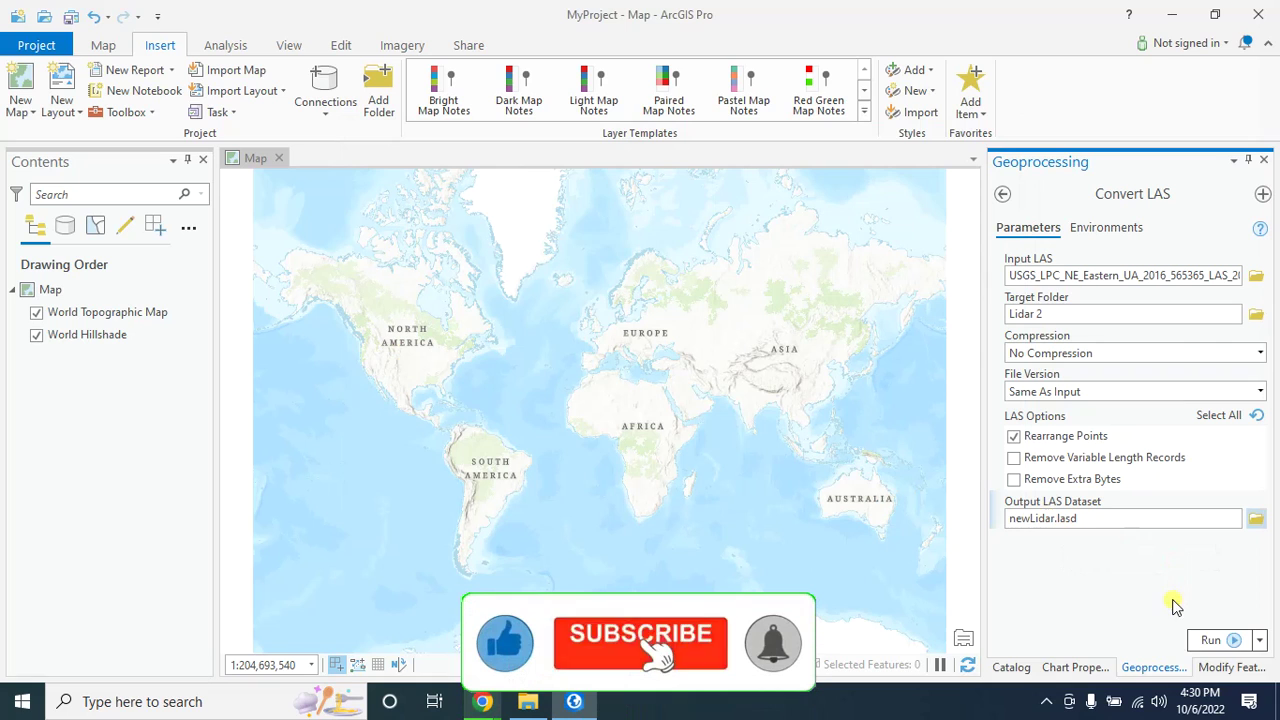
Run Convert LAS, zoom to the newLidar.lasd points and adjust their display density.
{"action": "left_click", "coordinate": [1211, 640]}
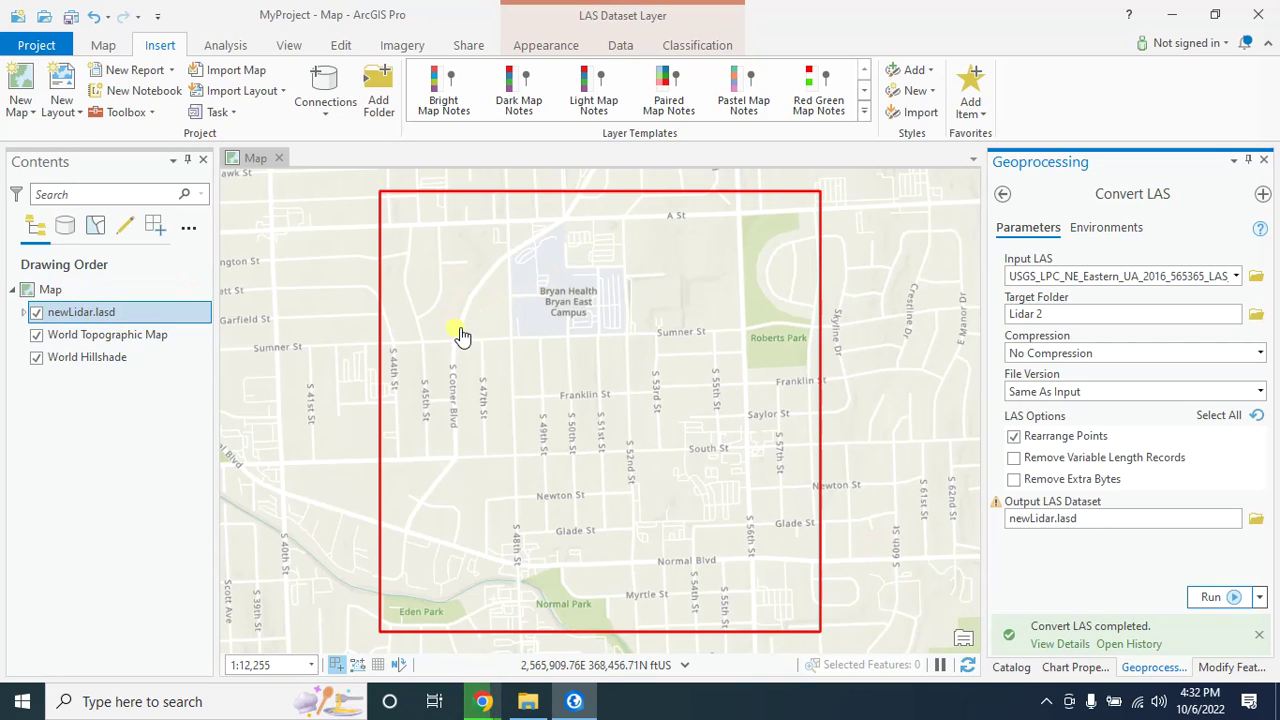
{"action": "scroll", "coordinate": [460, 330], "scroll_direction": "up", "scroll_amount": 2}
{"action": "scroll", "coordinate": [460, 330], "scroll_direction": "up", "scroll_amount": 8}
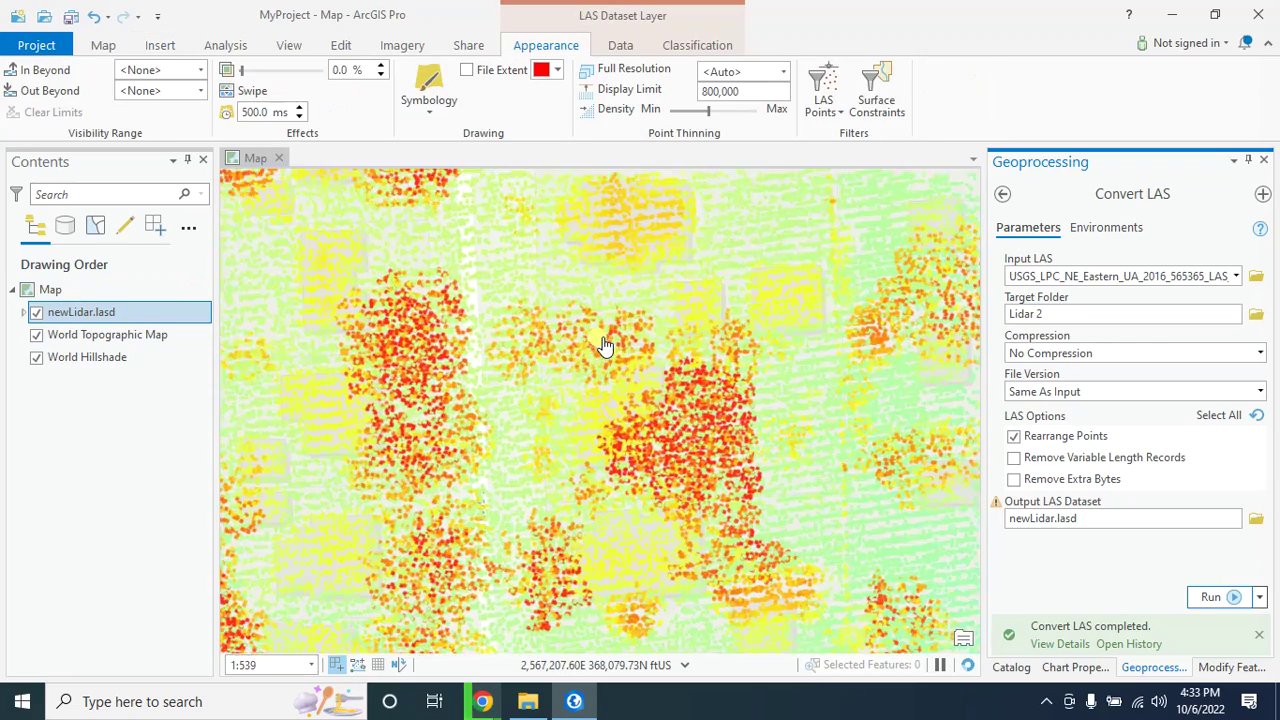
{"action": "scroll", "coordinate": [580, 377], "scroll_direction": "down", "scroll_amount": 2}
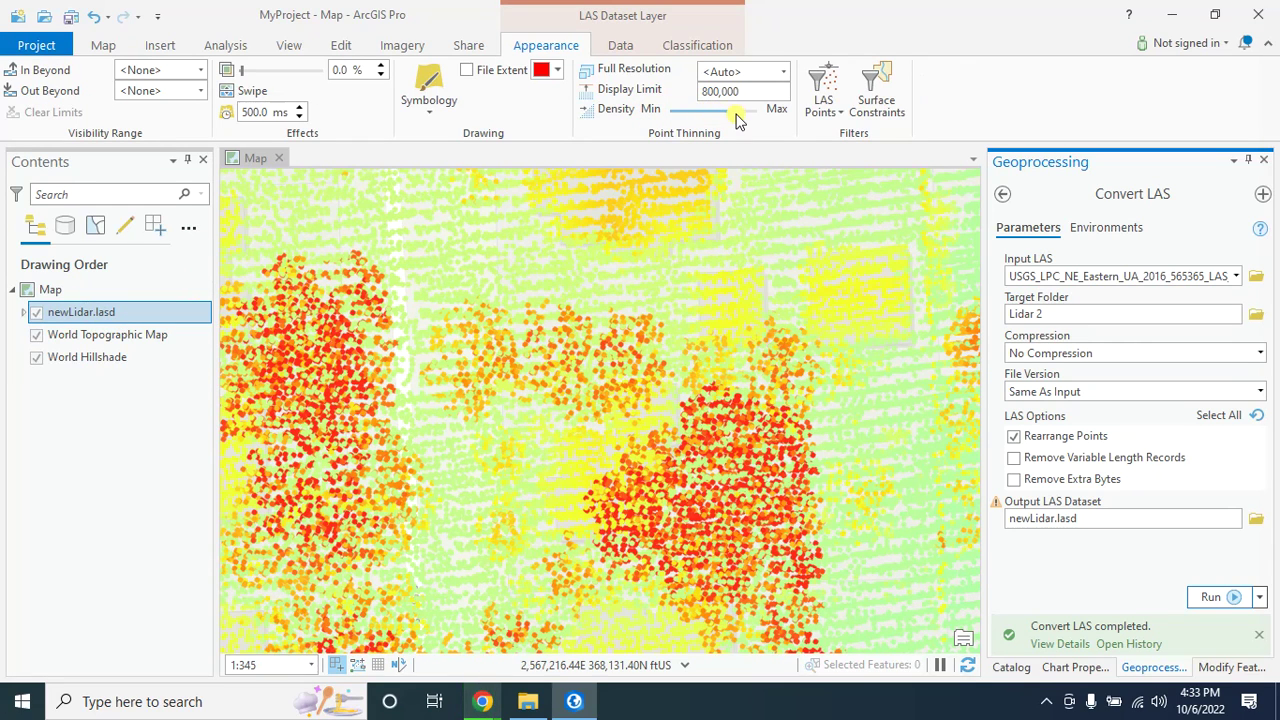
{"action": "left_click", "coordinate": [736, 113]}
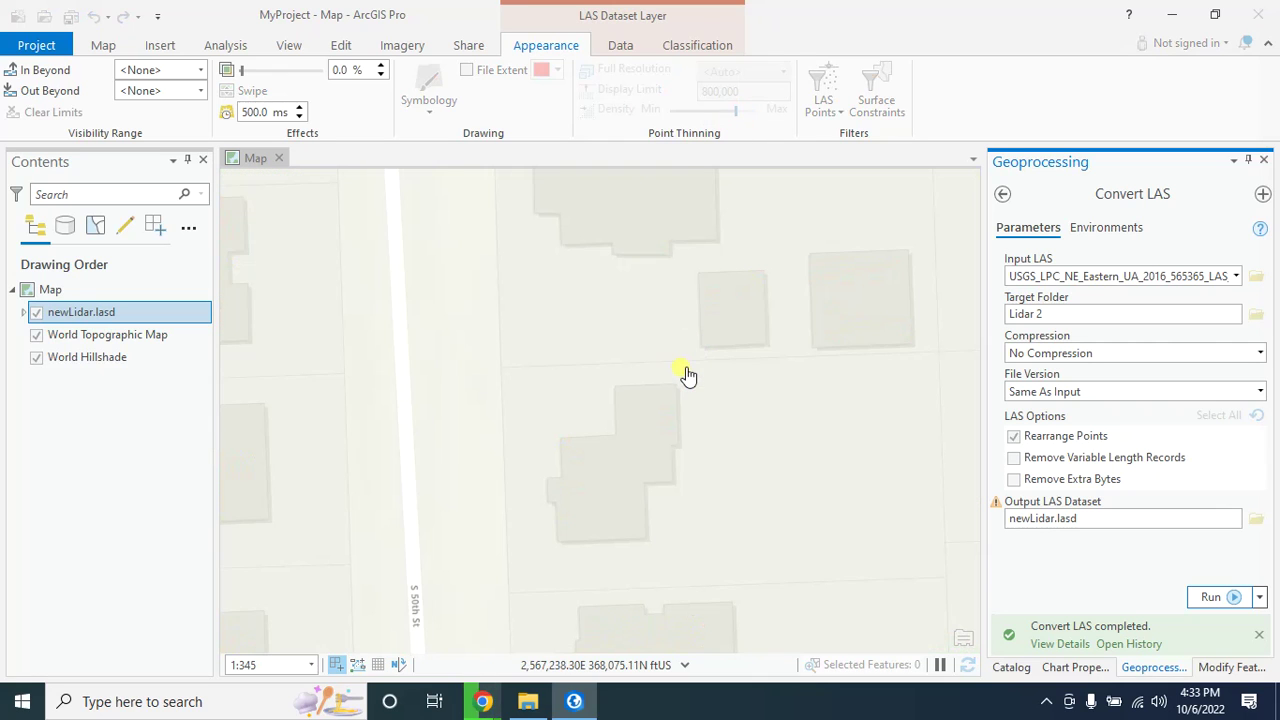
{"action": "scroll", "coordinate": [614, 374], "scroll_direction": "down", "scroll_amount": 8}
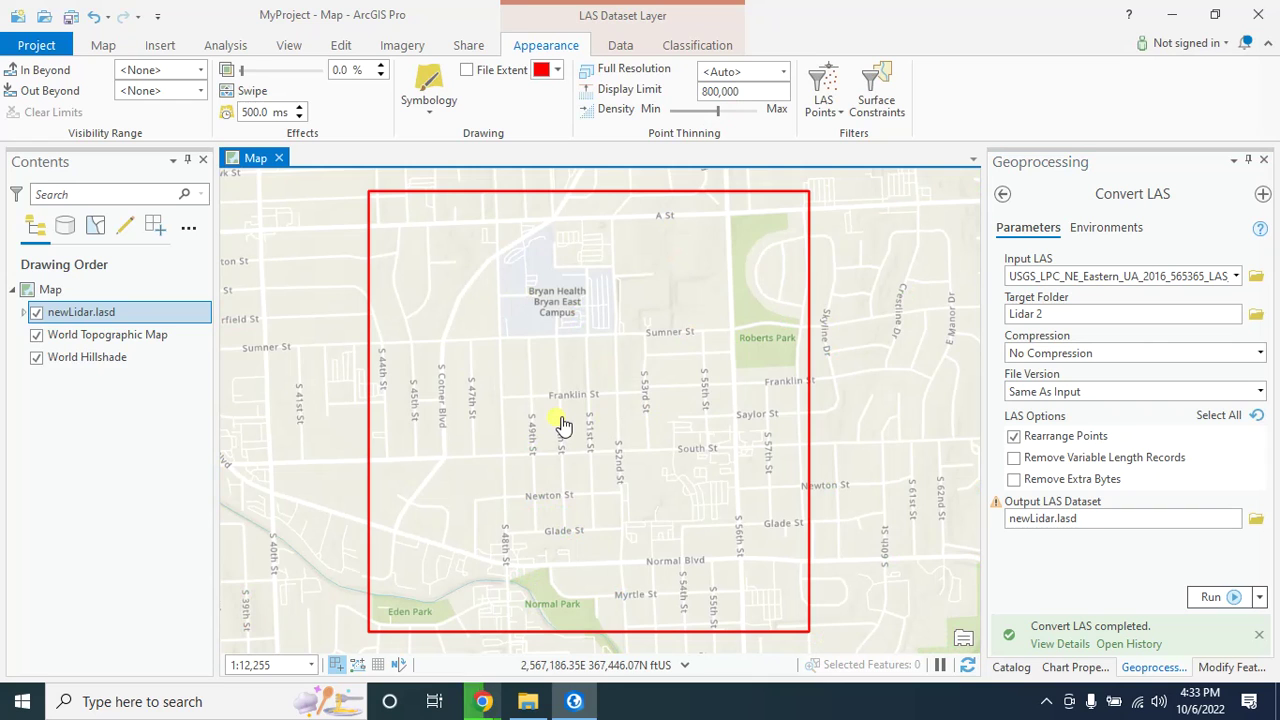
{"action": "left_click", "coordinate": [1011, 667]}
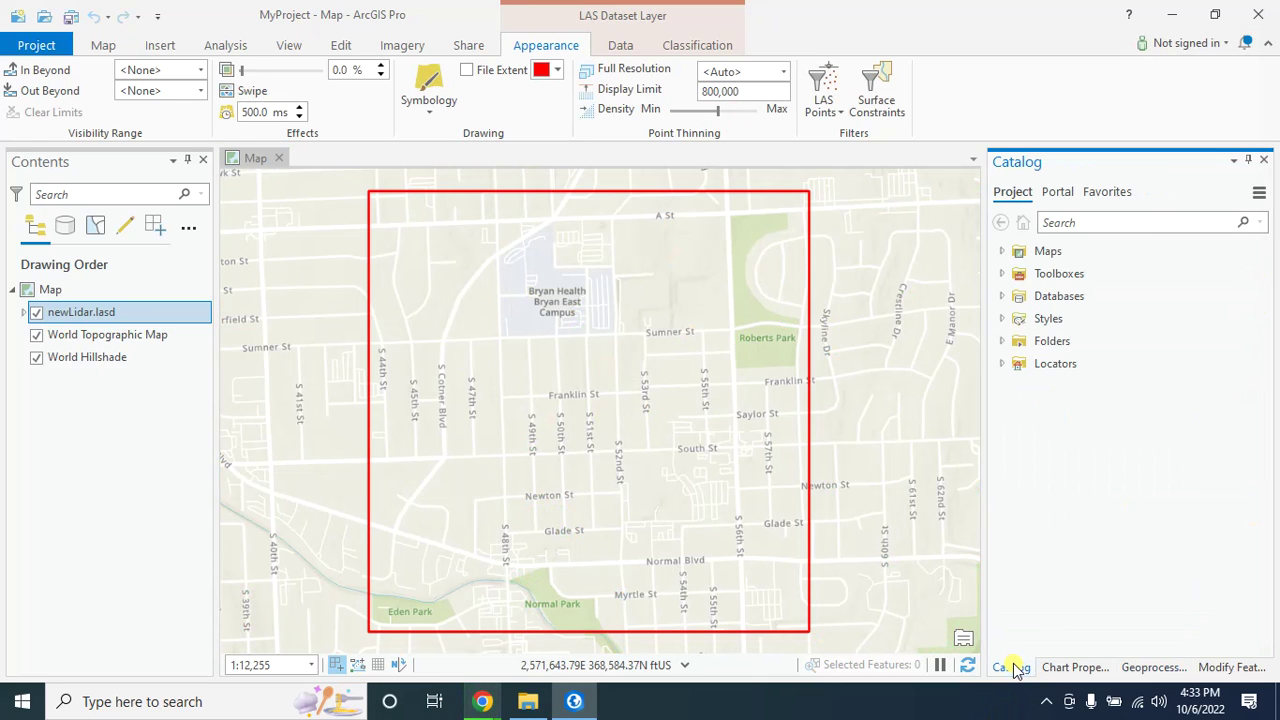
Create a New Local Scene from the Maps folder and start adding the lidar data to it.
{"action": "left_click", "coordinate": [1003, 252]}
{"action": "right_click", "coordinate": [1058, 253]}
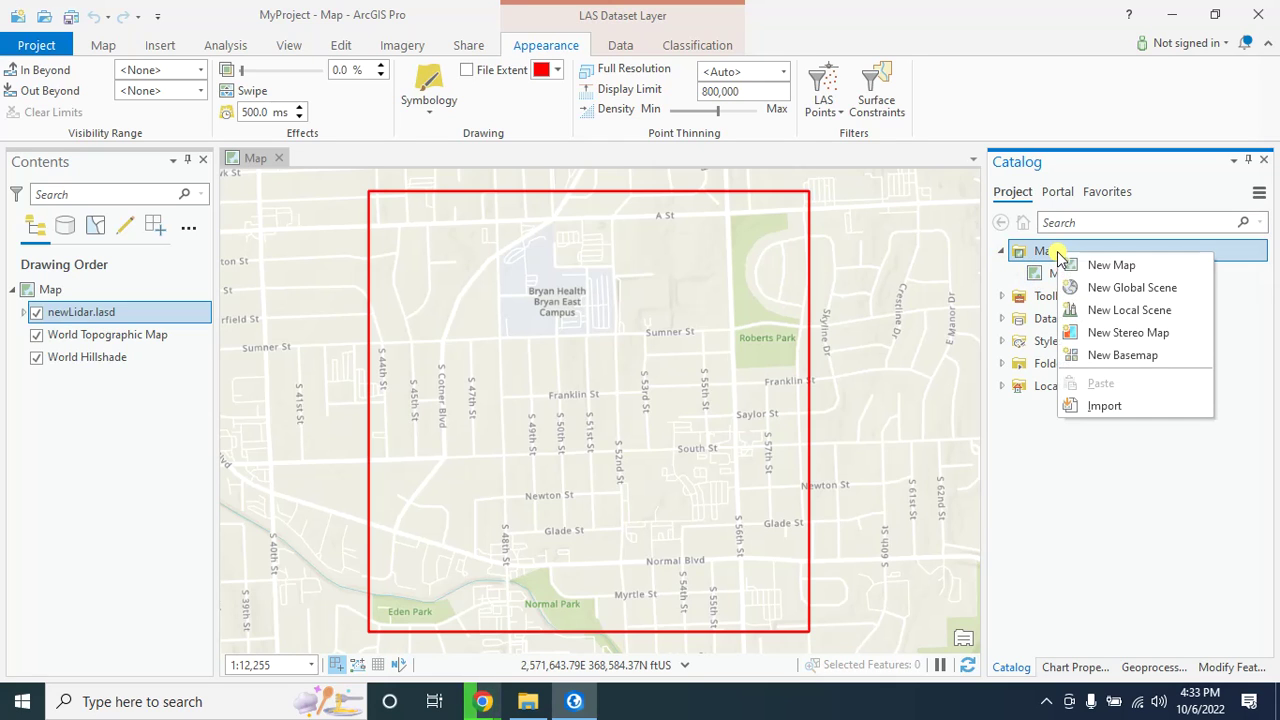
{"action": "left_click", "coordinate": [1133, 312]}
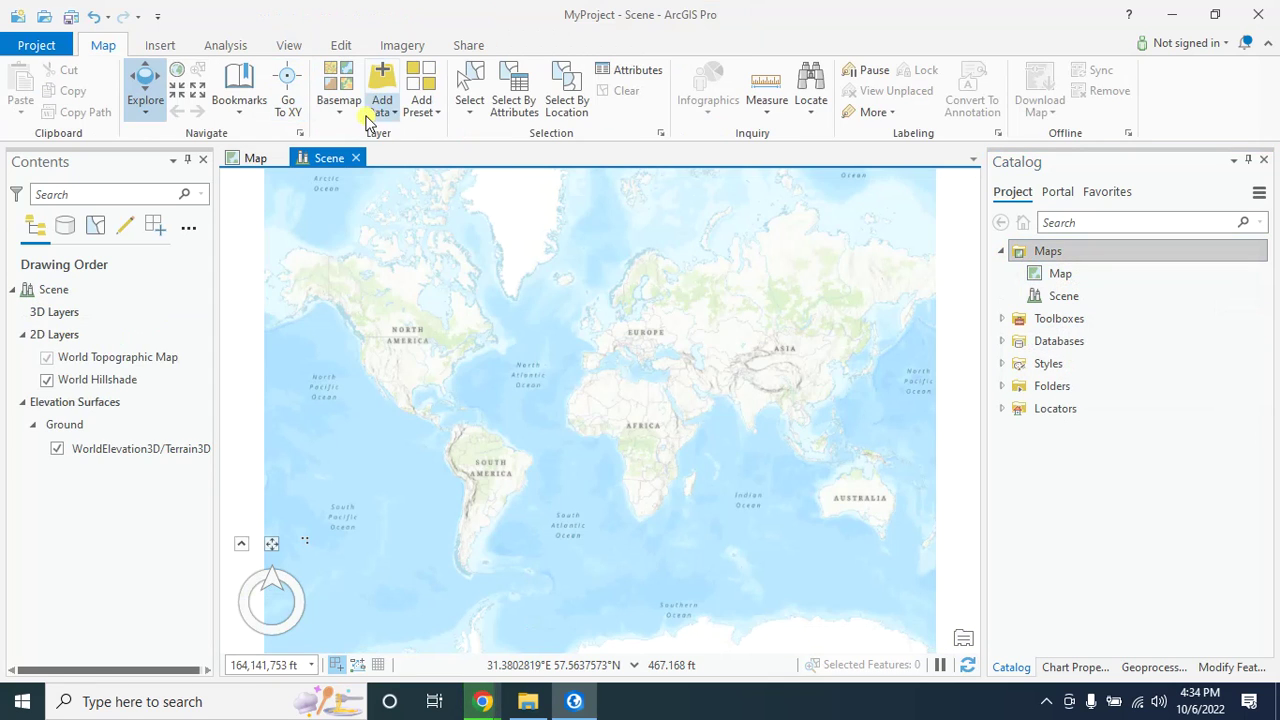
{"action": "left_click", "coordinate": [381, 112]}
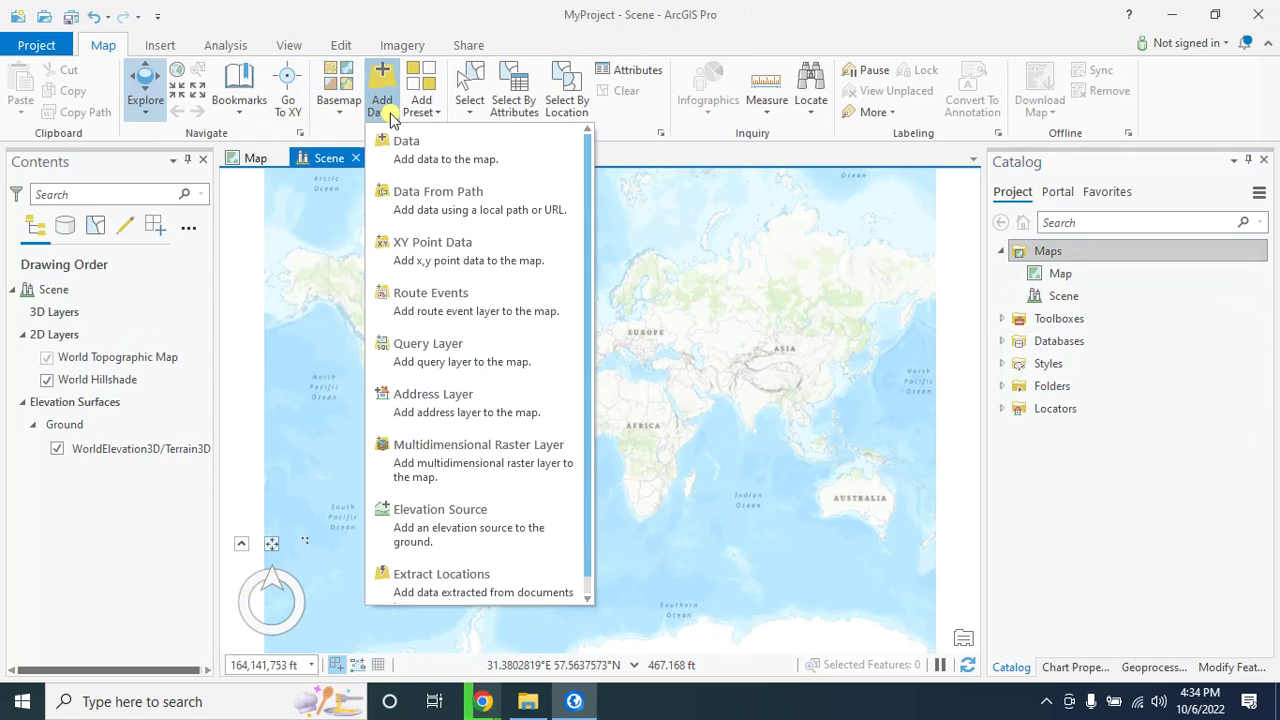
{"action": "left_click", "coordinate": [420, 160]}
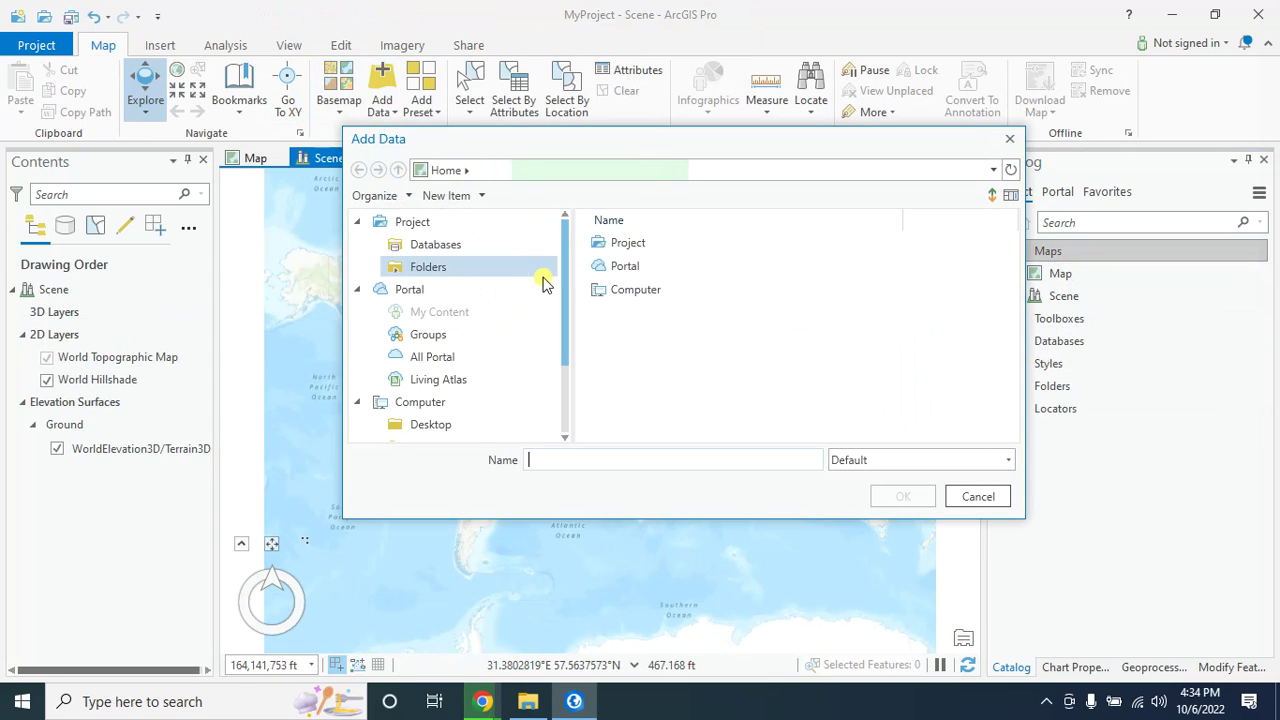